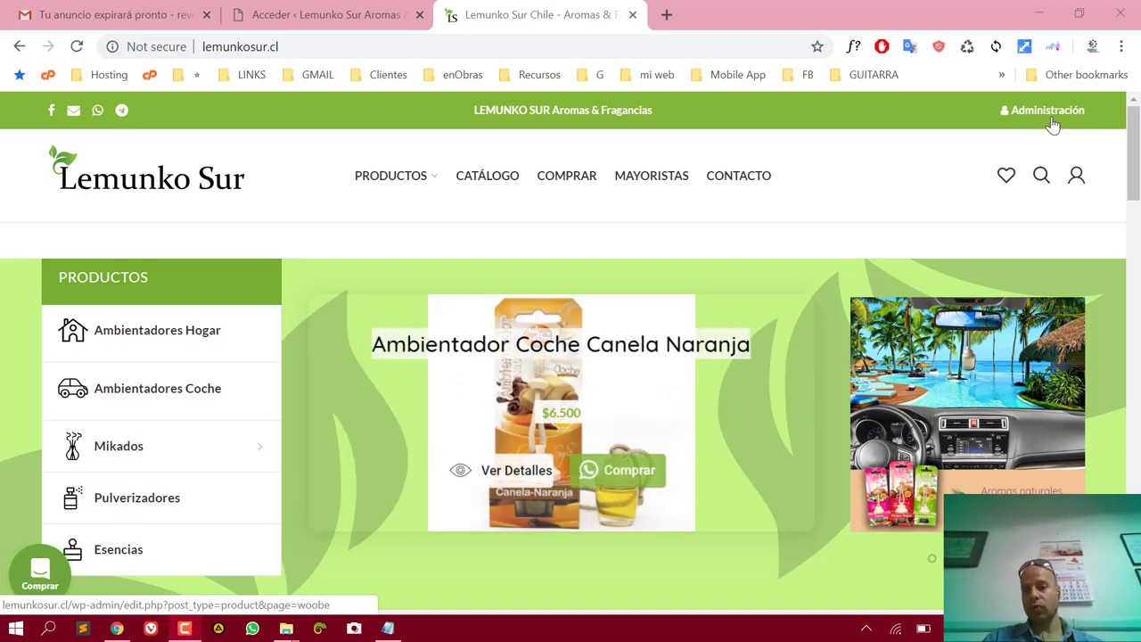
Follow the Administración link in the Lemunko Sur storefront's top bar to the admin login.
mouse_move(1081, 185)
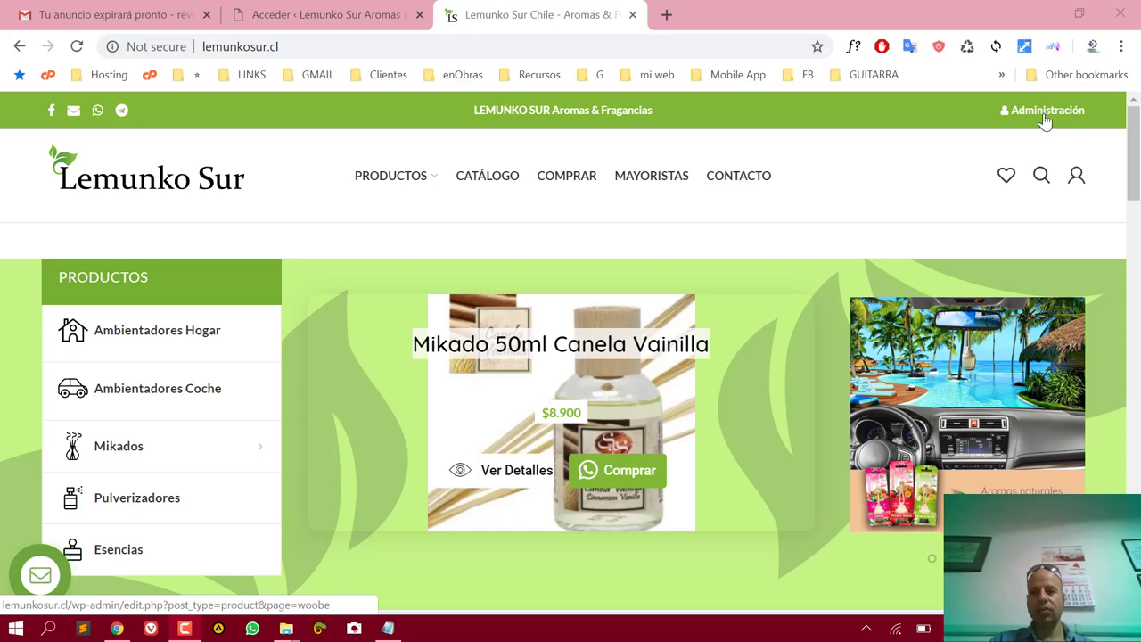
click(1045, 120)
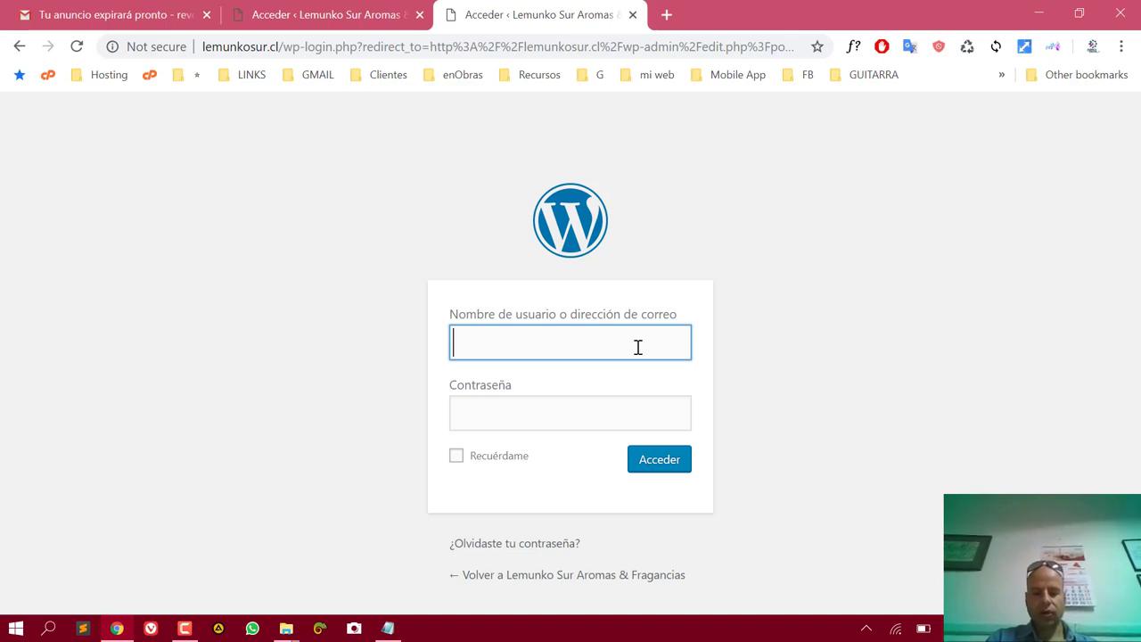
Log in with the site's username and password, with Recuérdame ticked.
text(lemunko)
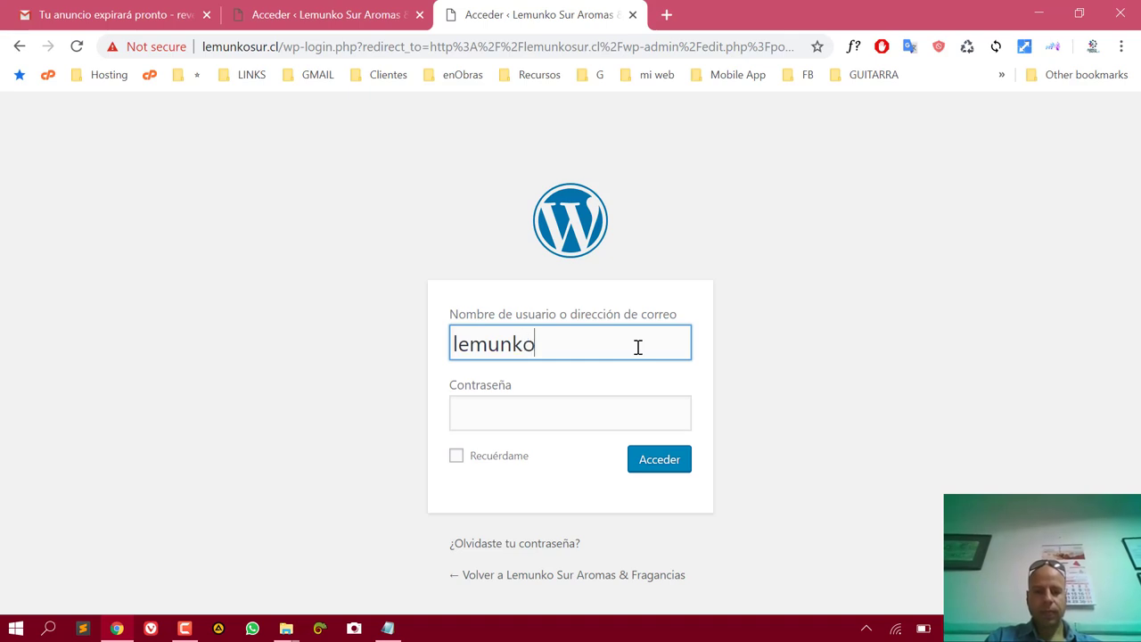
text(sur)
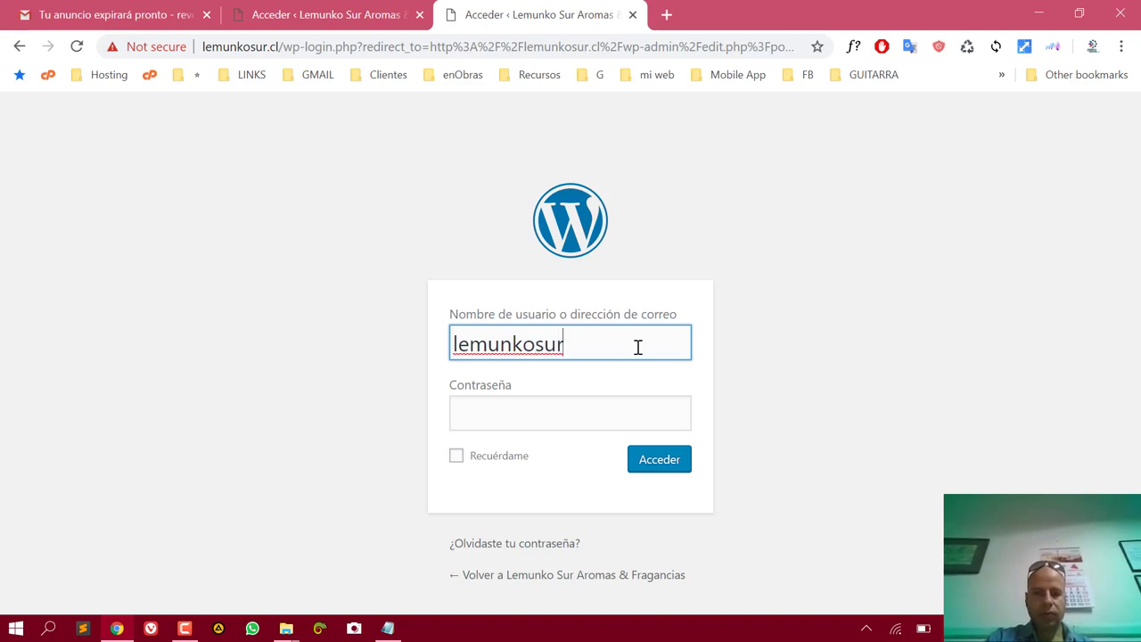
key(Tab)
text(••)
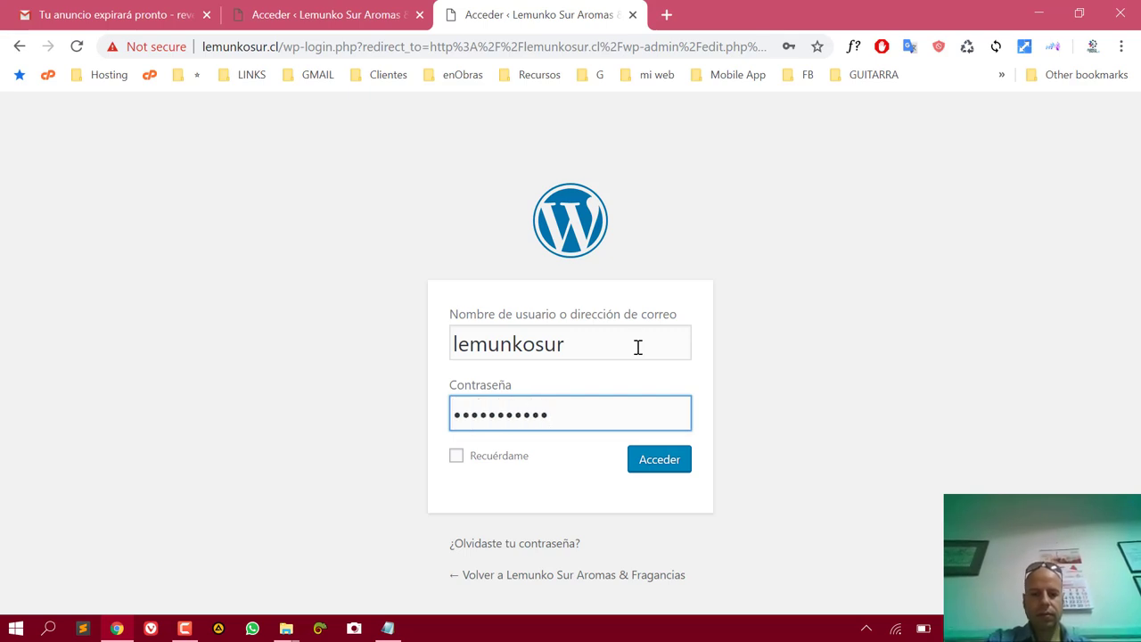
key(Tab)
key(space)
key(Return)
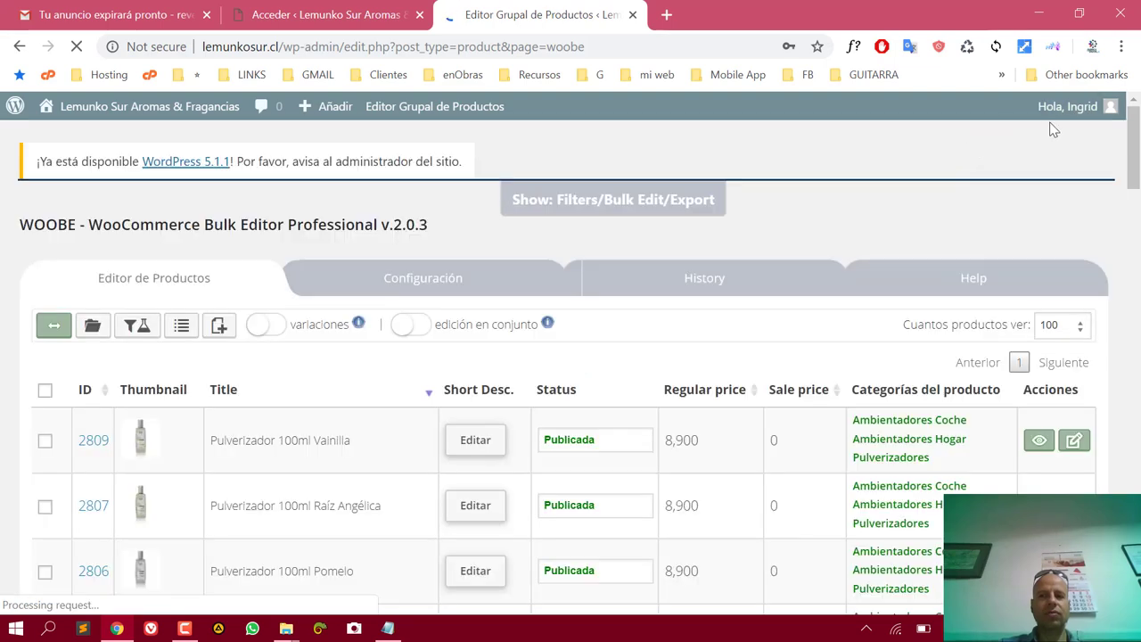
mouse_move(1050, 118)
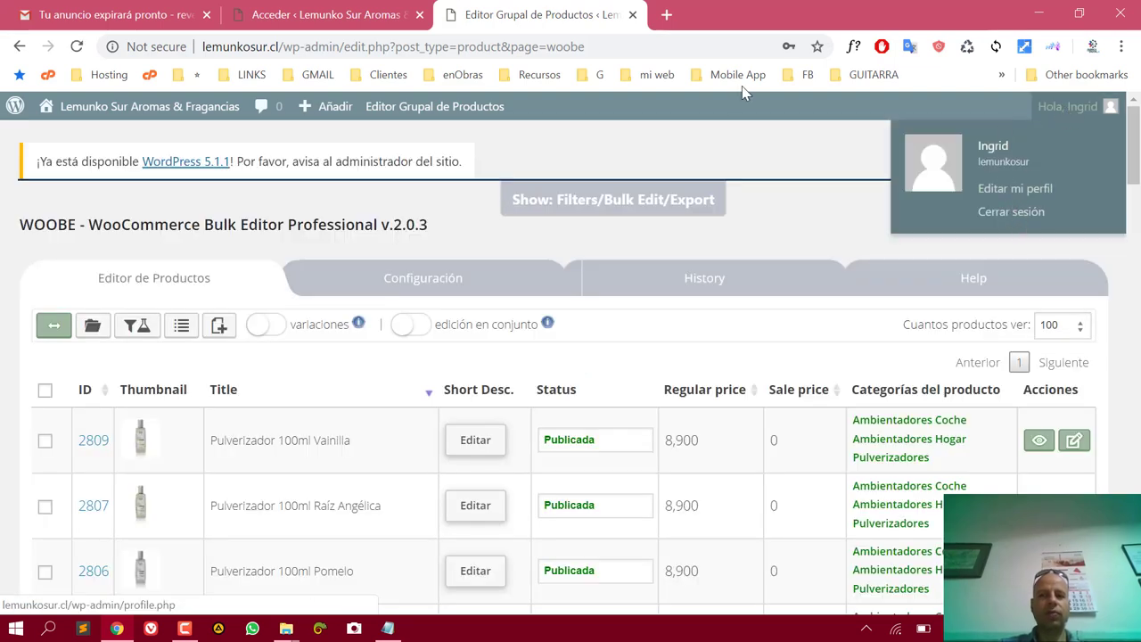
mouse_move(306, 114)
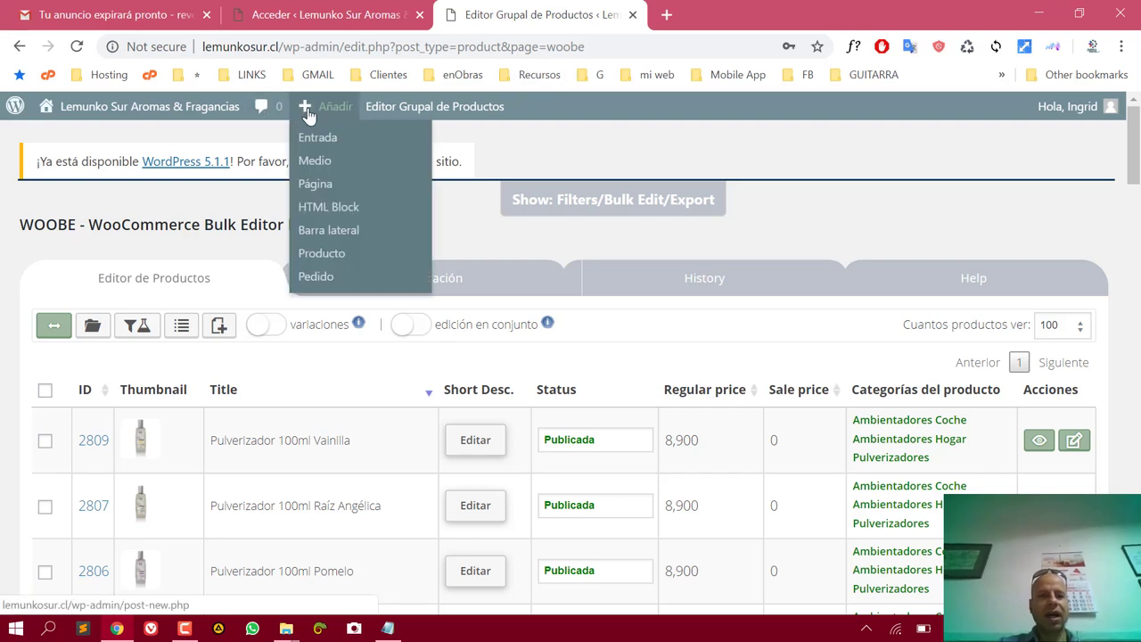
mouse_move(120, 107)
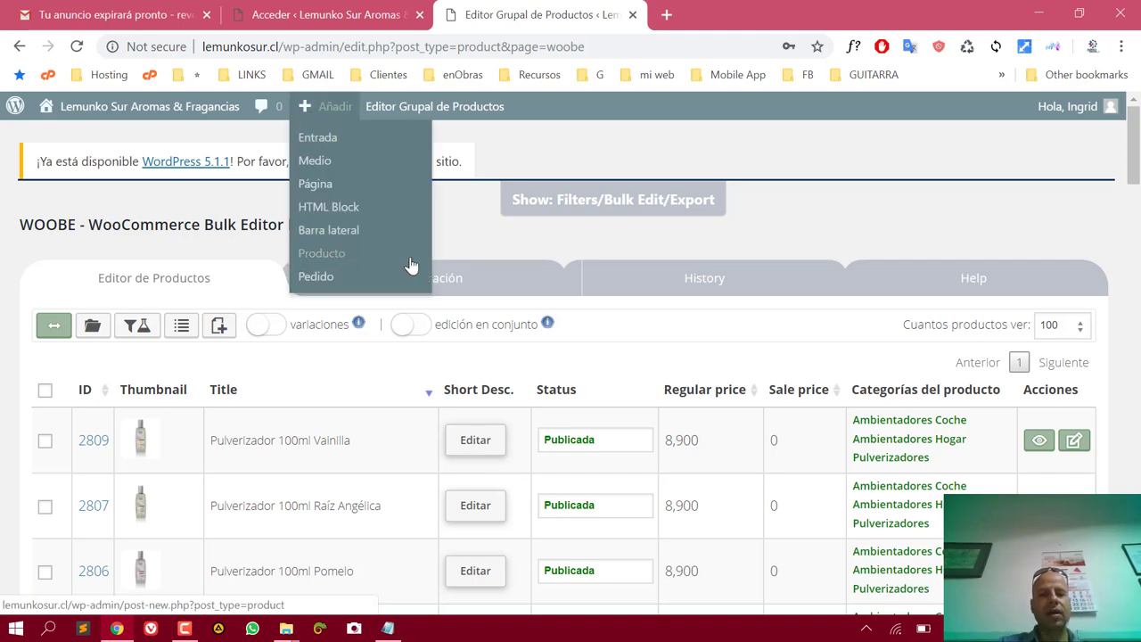
mouse_move(1138, 145)
mouse_down()
mouse_move(1138, 167)
mouse_move(1137, 148)
mouse_up()
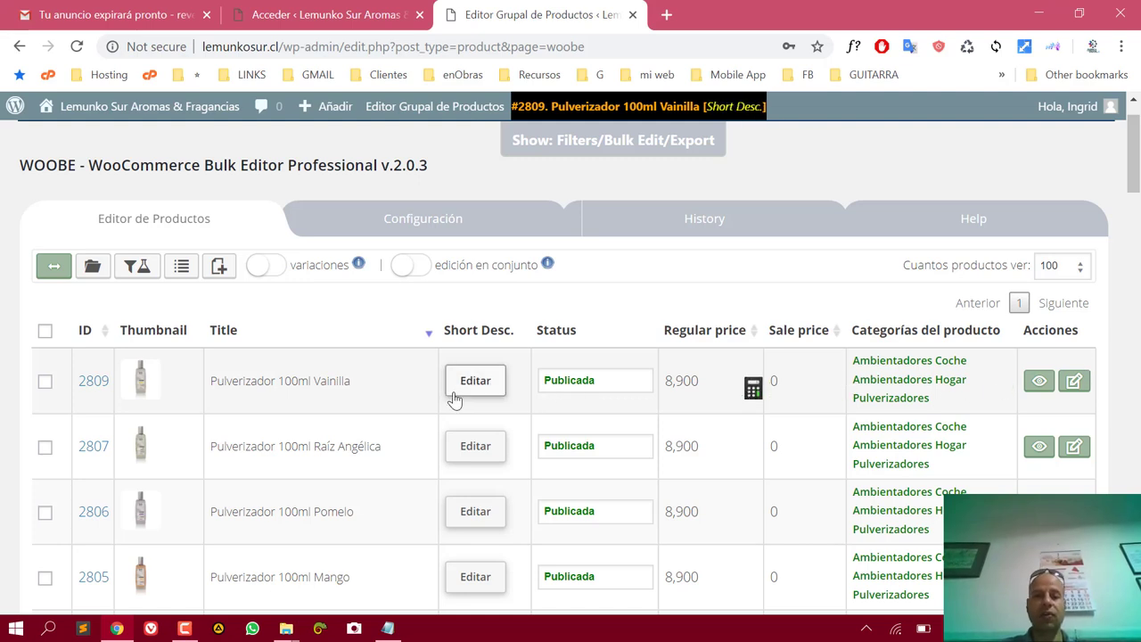
Make one duplicate of product 2809, Pulverizador 100ml Vainilla, creating draft 3178.
click(45, 384)
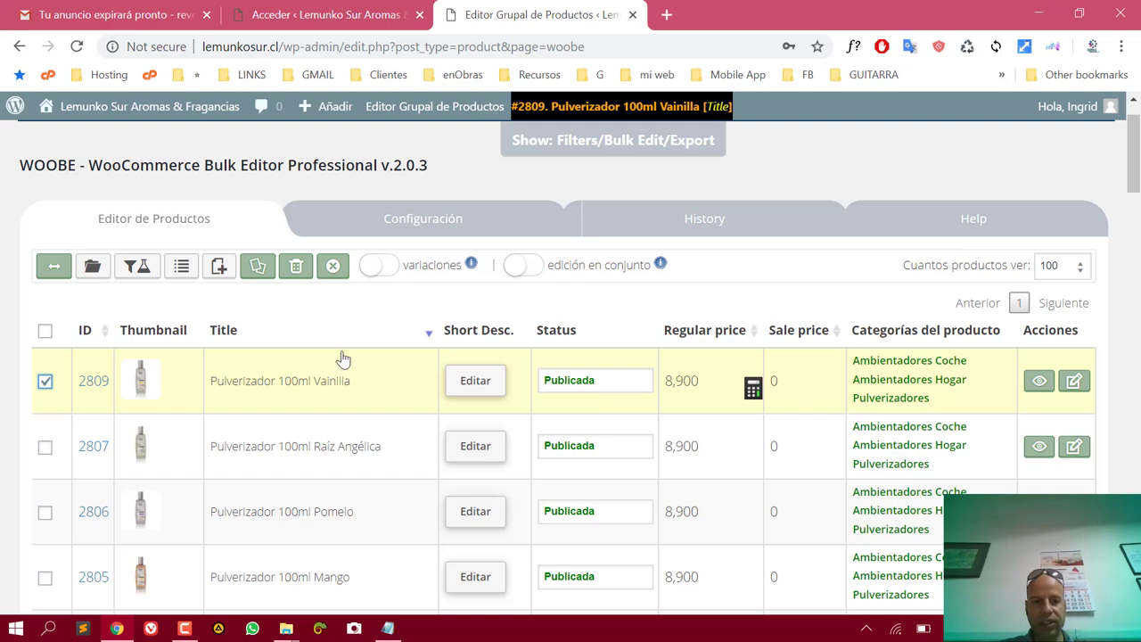
click(257, 268)
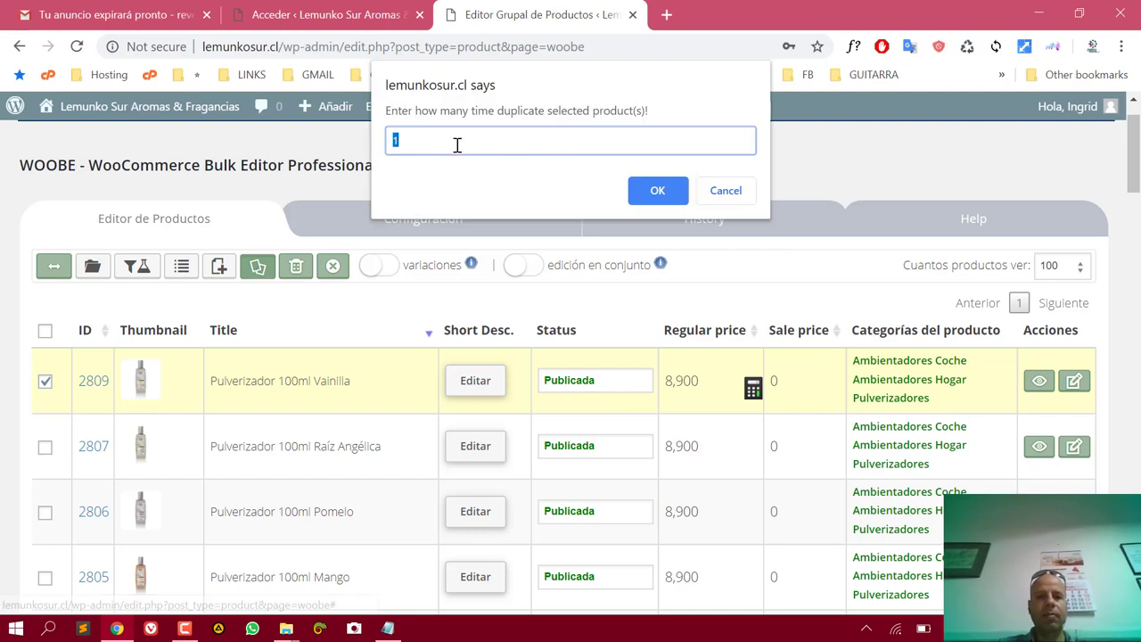
click(658, 192)
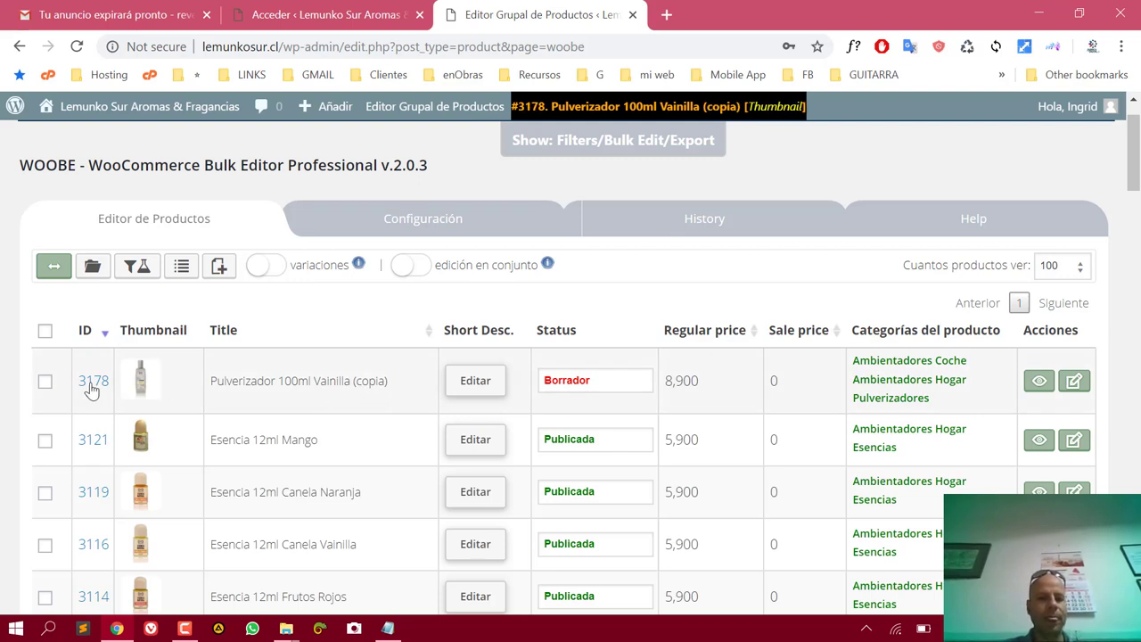
Retitle copy 3178 from 'Pulverizador 100ml Vainilla (copia)' to 'Pulverizador 100ml Chocolate'.
click(326, 389)
click(399, 369)
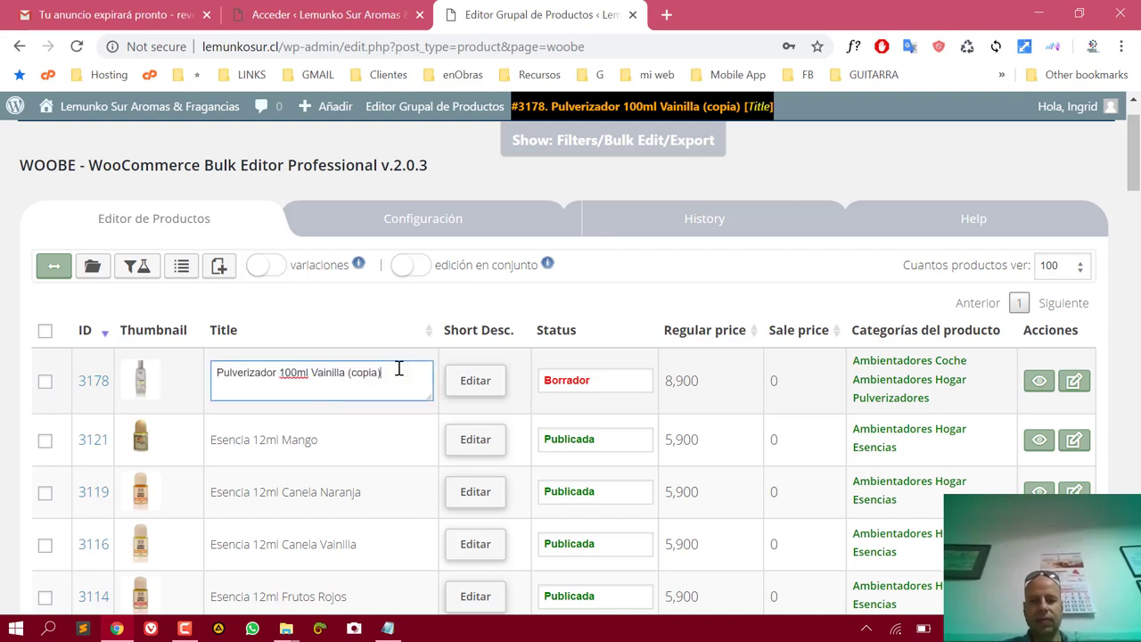
key(BackSpace)
key(BackSpace)
key(BackSpace)
key(BackSpace)
key(BackSpace)
key(BackSpace)
key(BackSpace)
key(BackSpace)
key(BackSpace)
key(BackSpace)
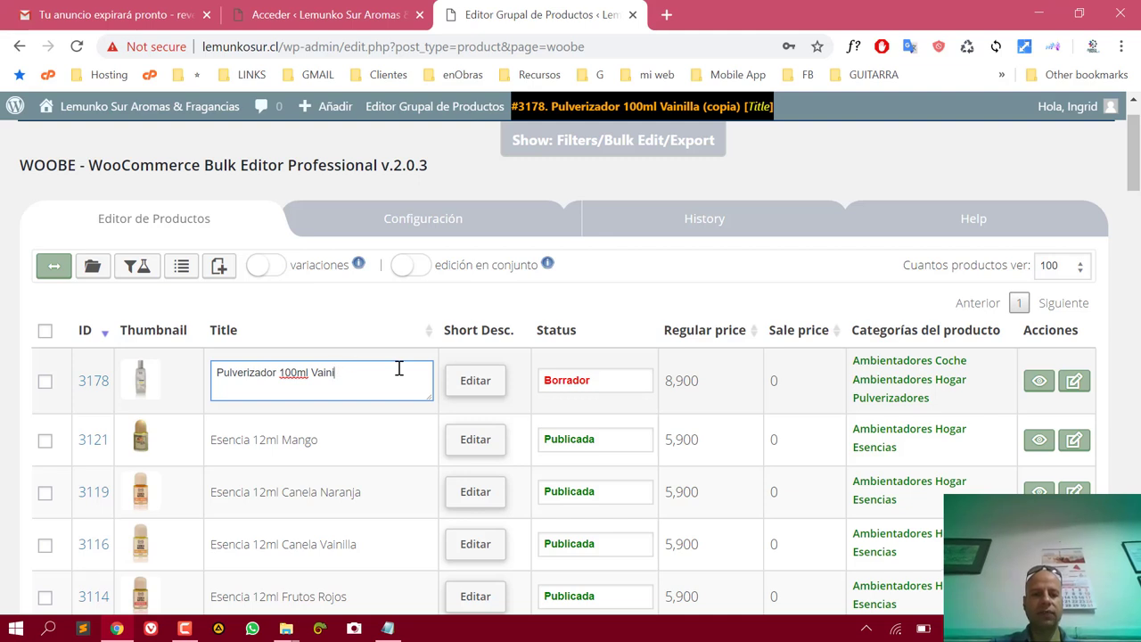
key(BackSpace)
key(BackSpace)
text(CHo)
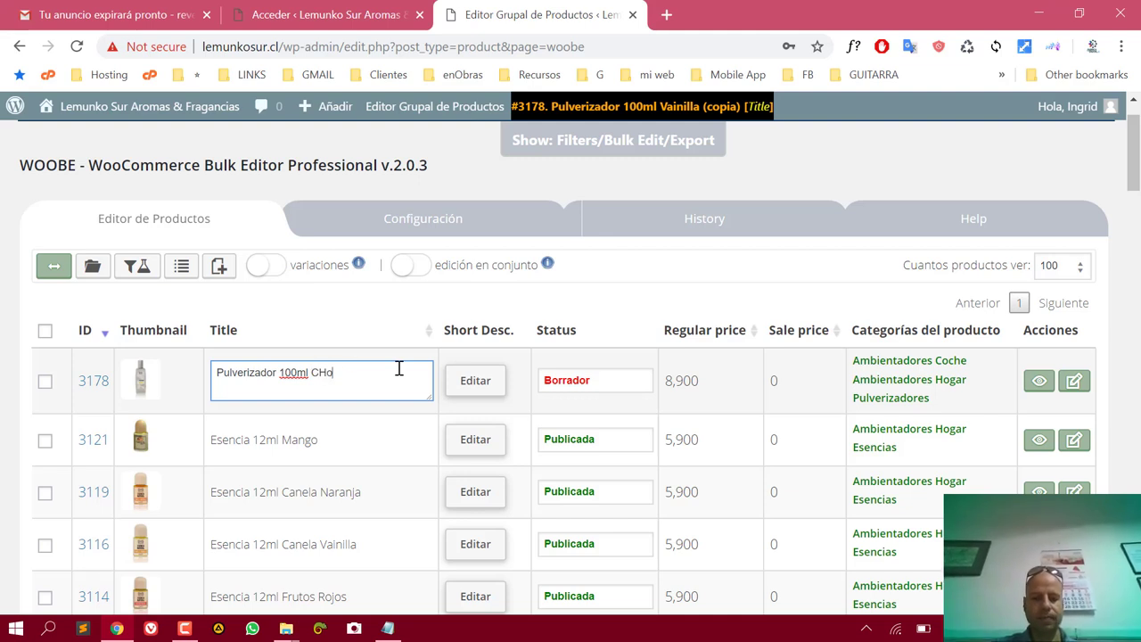
text(colate)
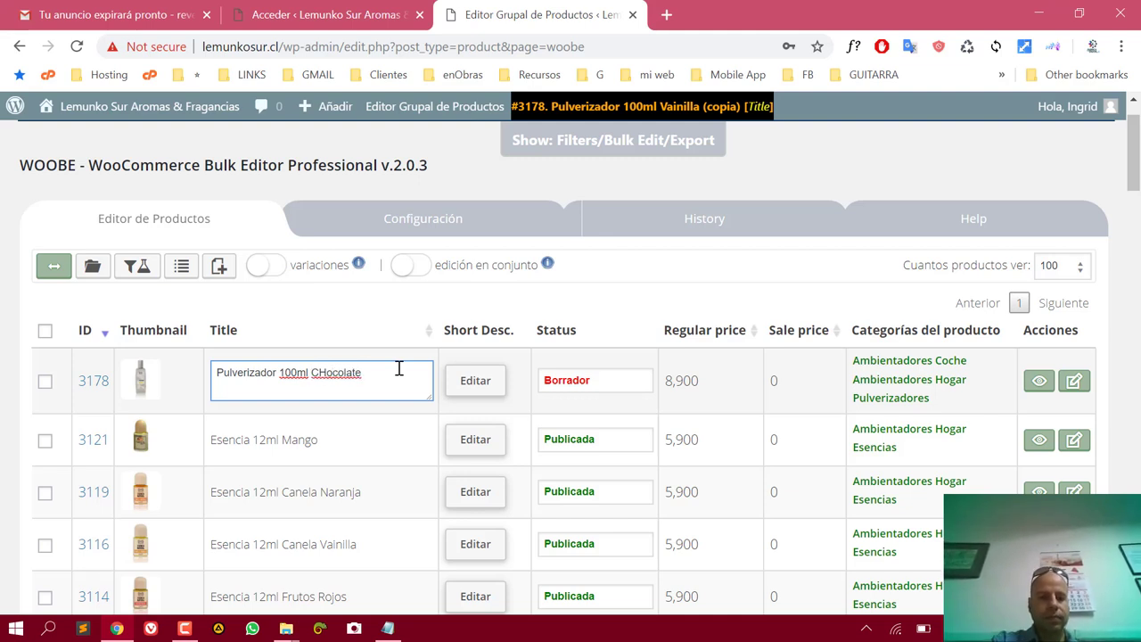
click(324, 374)
key(BackSpace)
text(h)
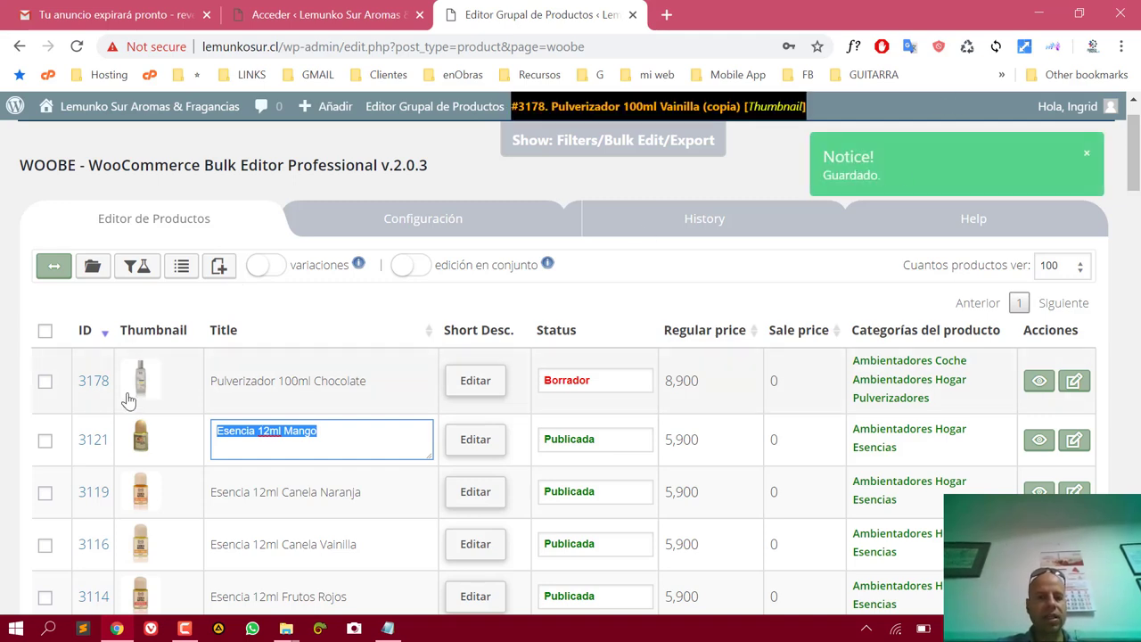
mouse_move(142, 385)
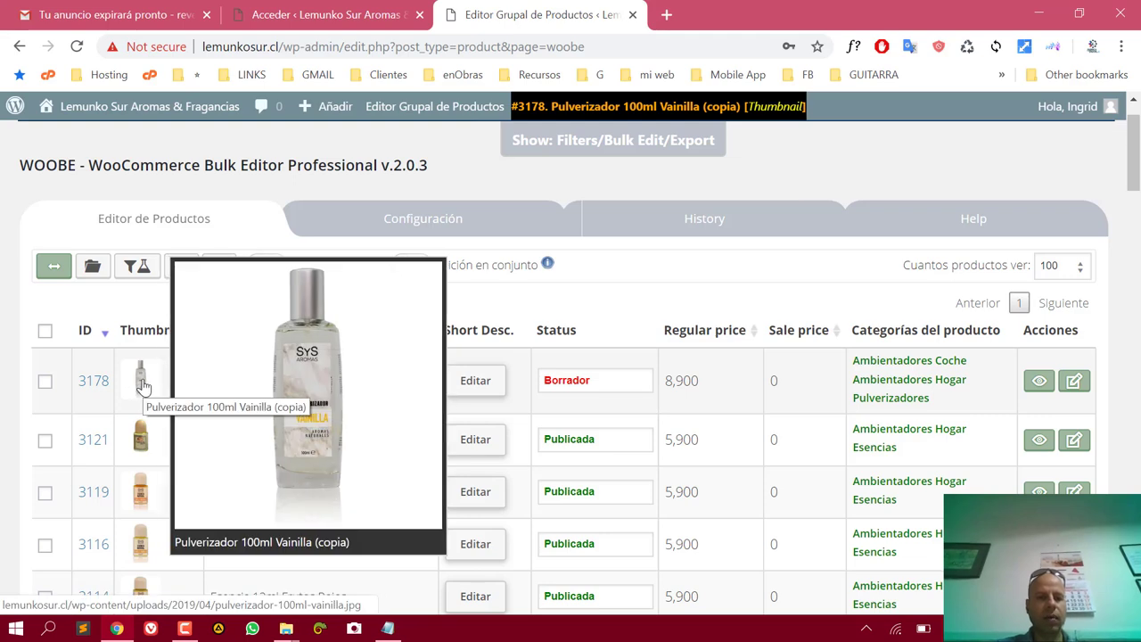
Open row 3178's thumbnail picker on its Subir archivos upload page.
click(141, 382)
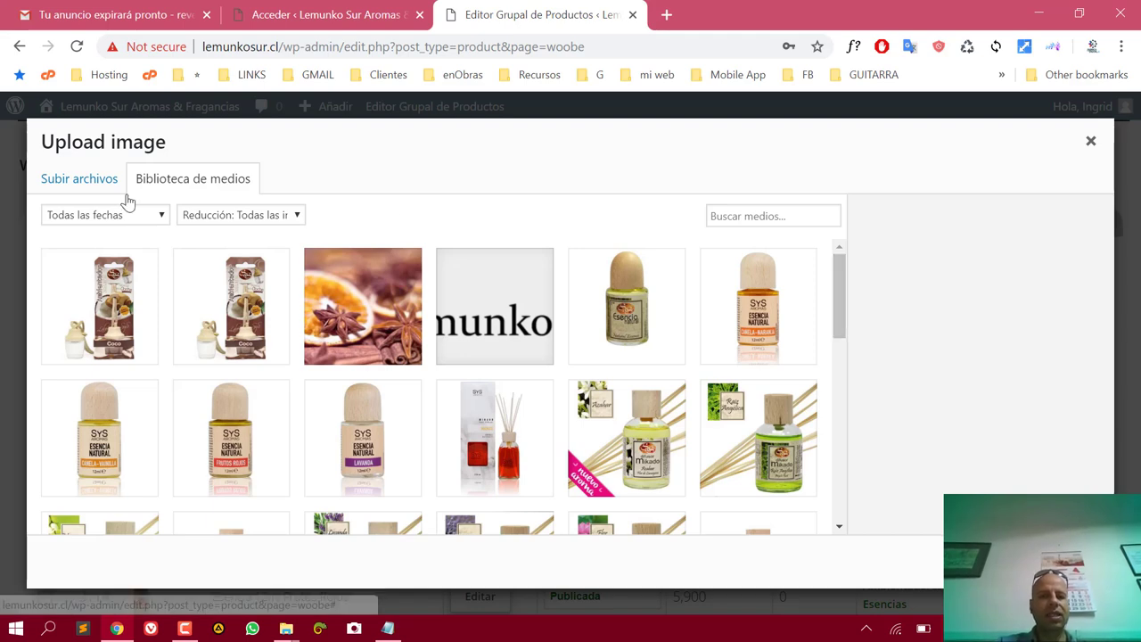
click(78, 179)
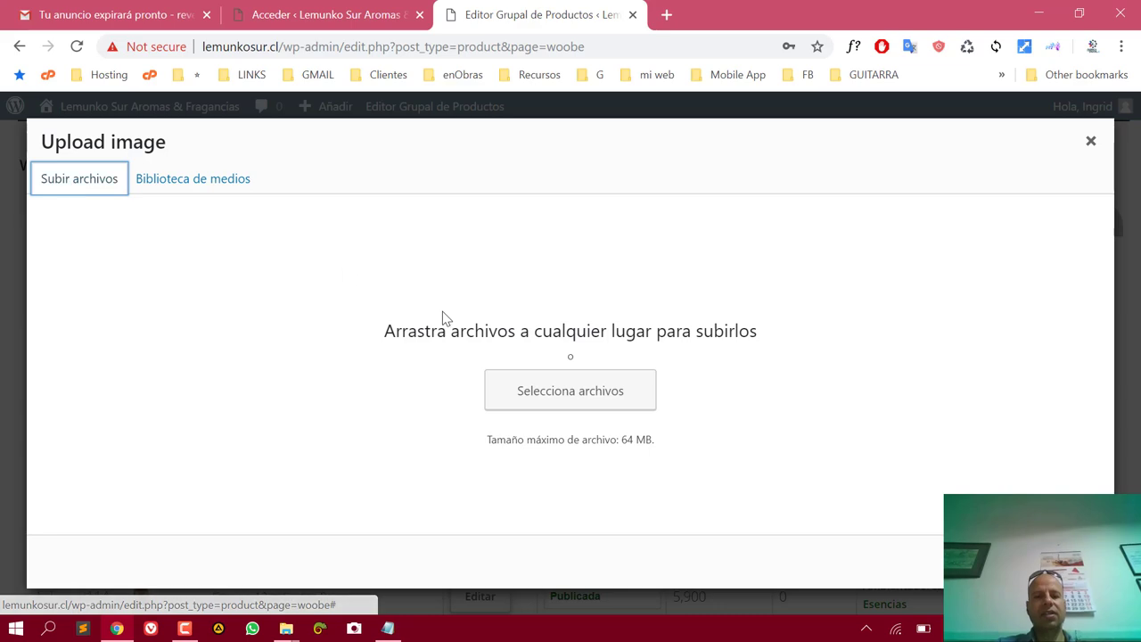
Upload ambientador-coche-coco.jpg from the LEMUNKO SUR productos folder and set it as 3178's thumbnail.
click(602, 400)
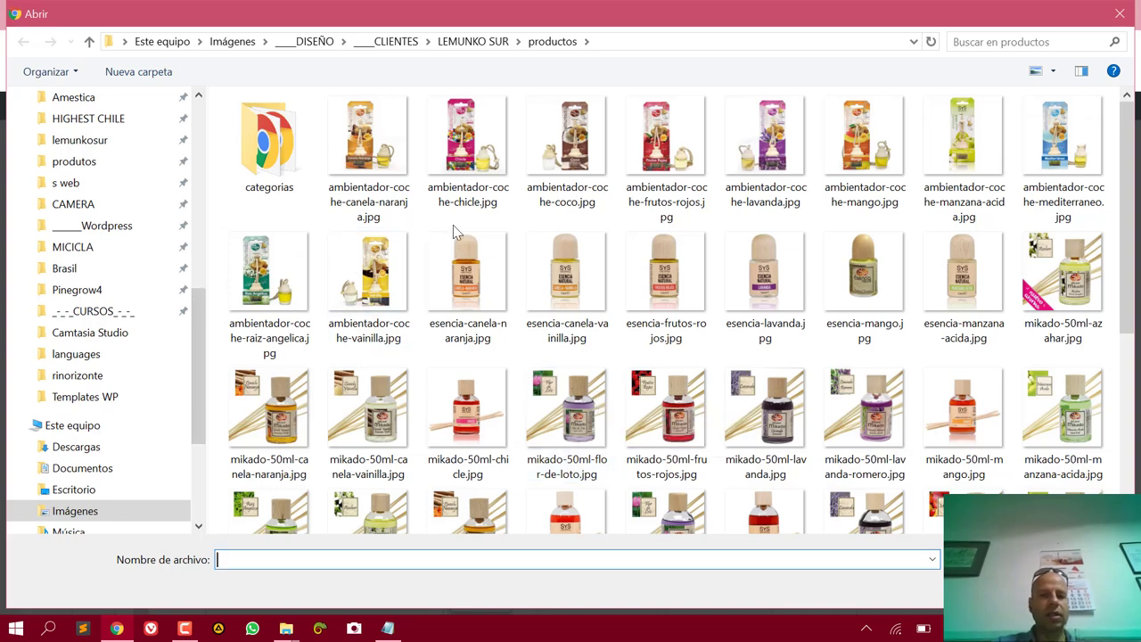
click(456, 41)
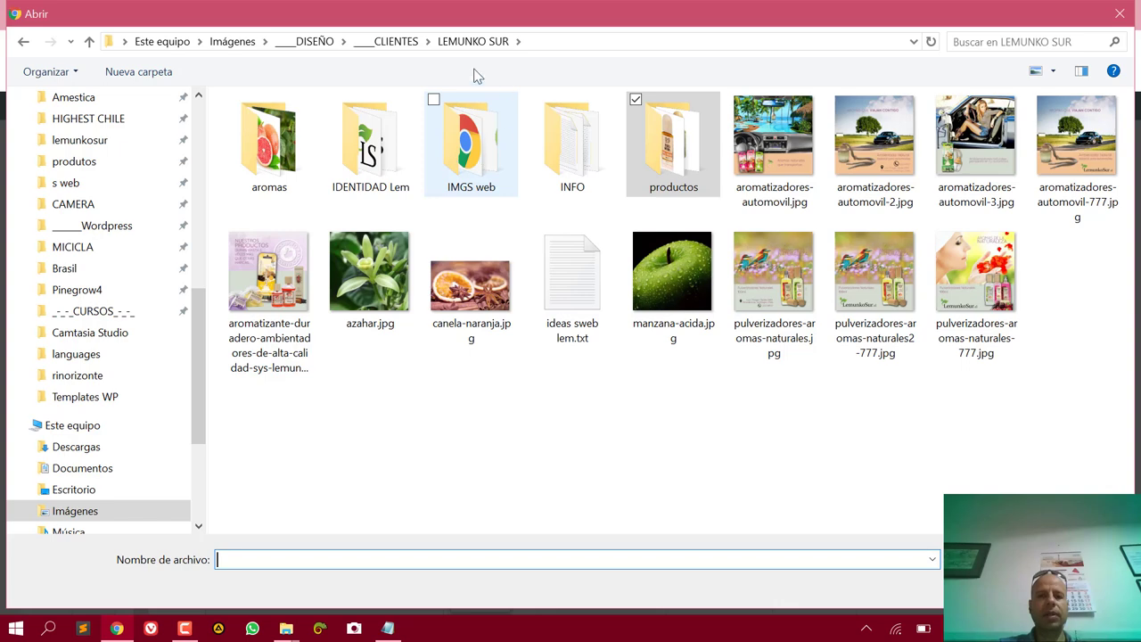
double_click(681, 181)
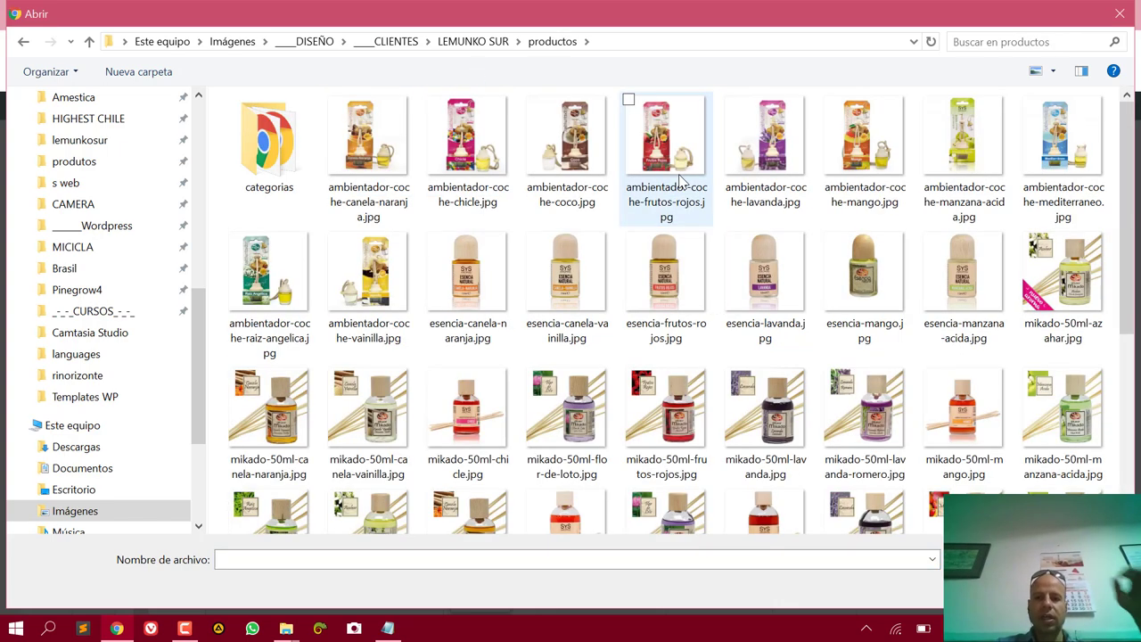
click(570, 163)
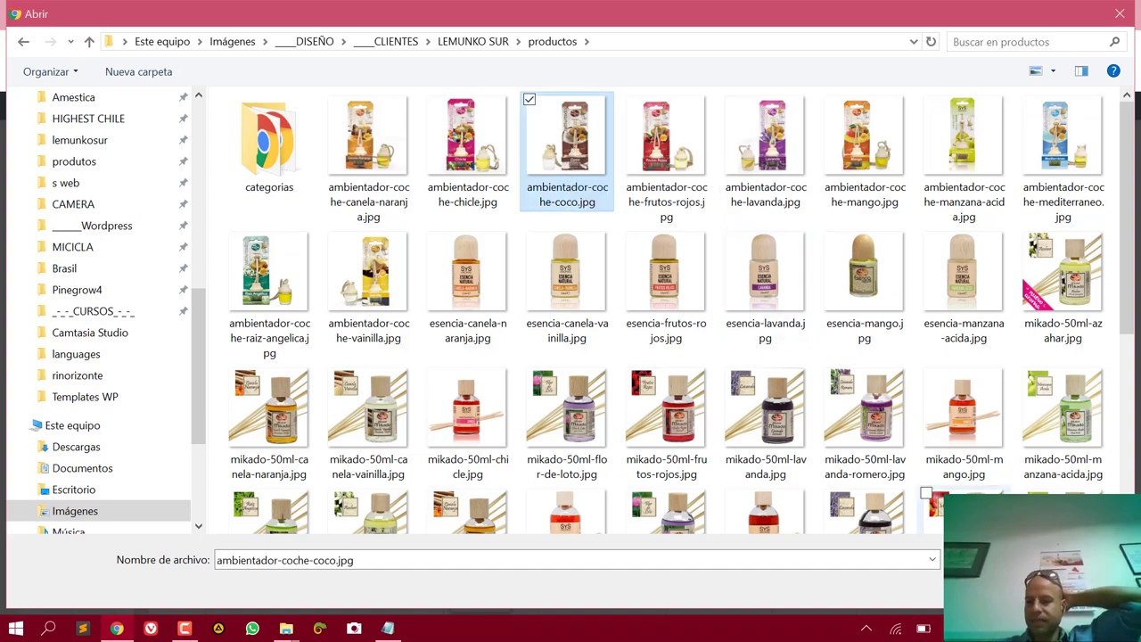
key(Return)
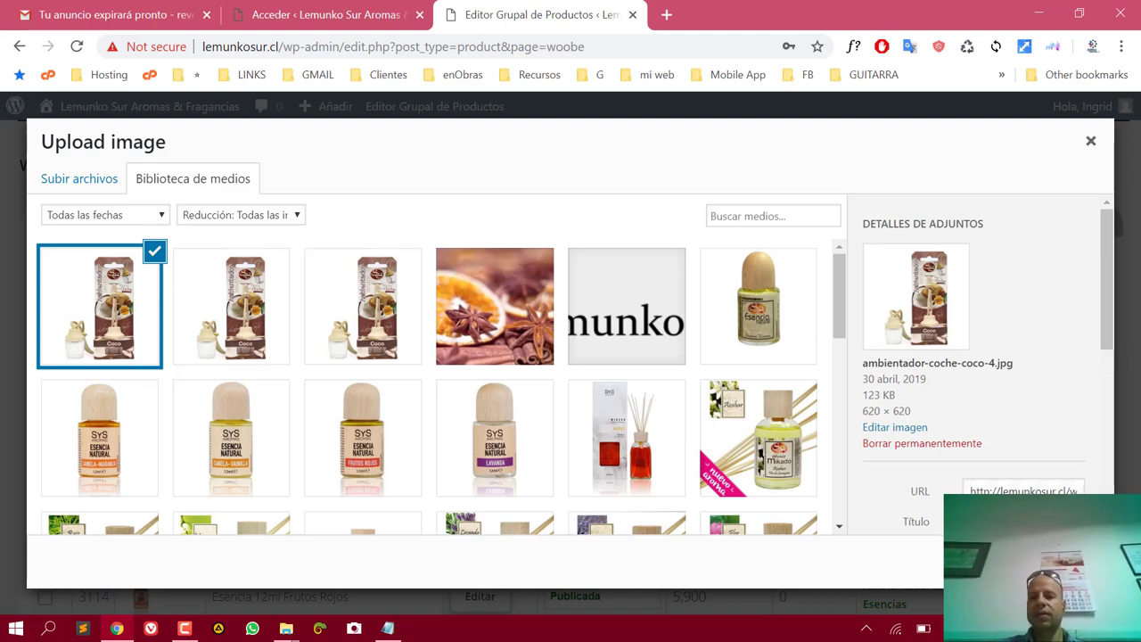
click(1052, 562)
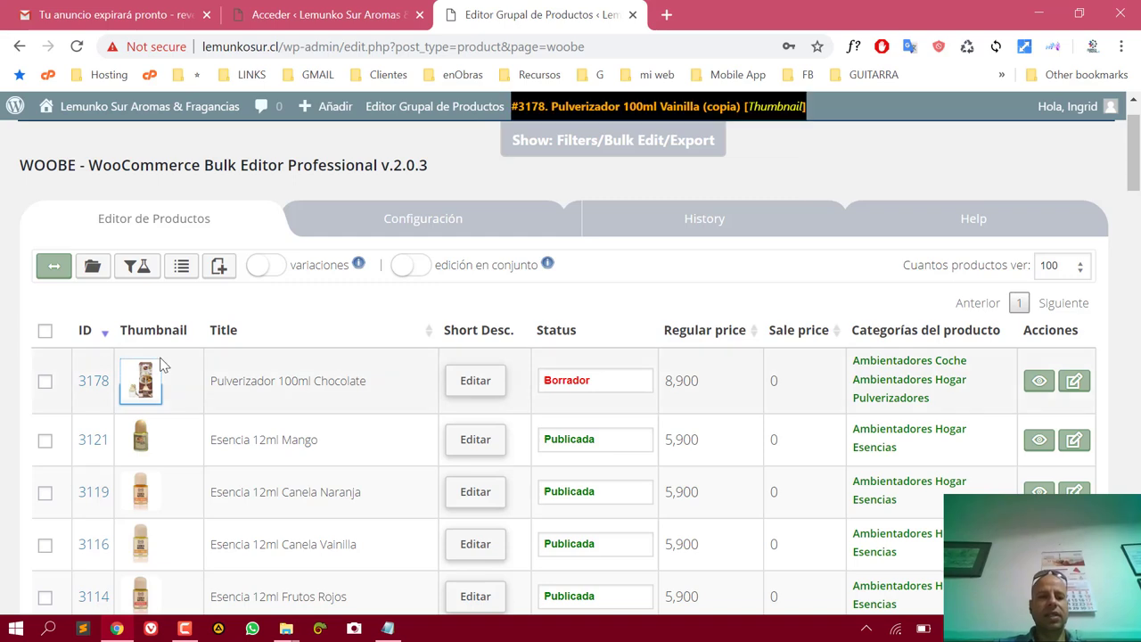
Open the Short Desc. editor for product 3178.
mouse_move(131, 385)
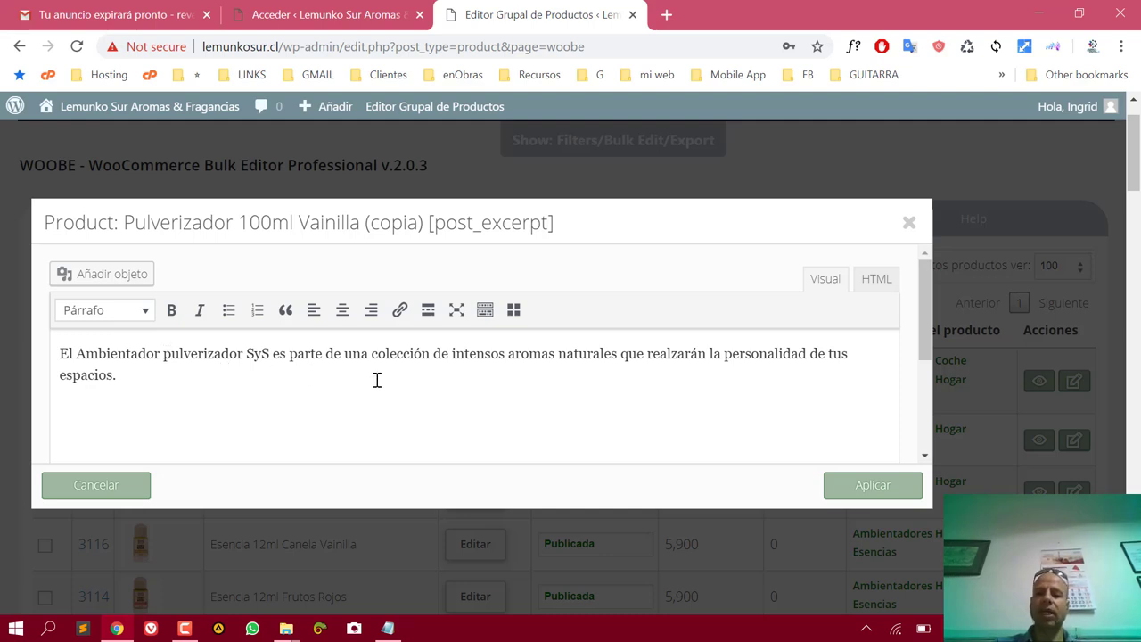
Insert 'Aroma Chocolate' after 'SyS' in 3178's short description and apply it.
click(276, 356)
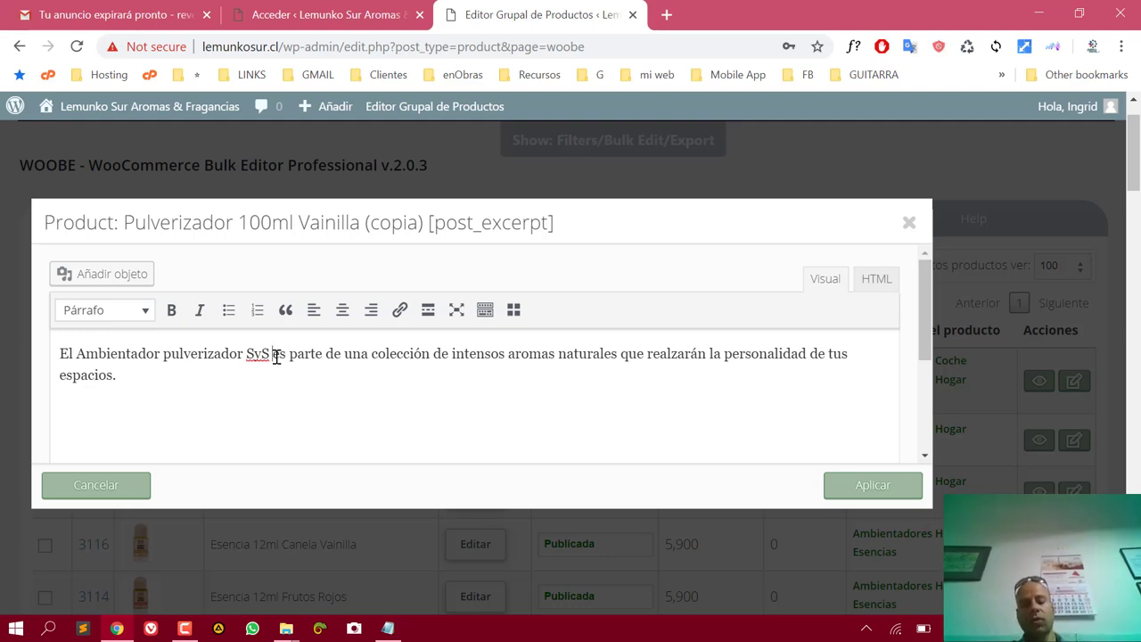
text(Aroma Cho)
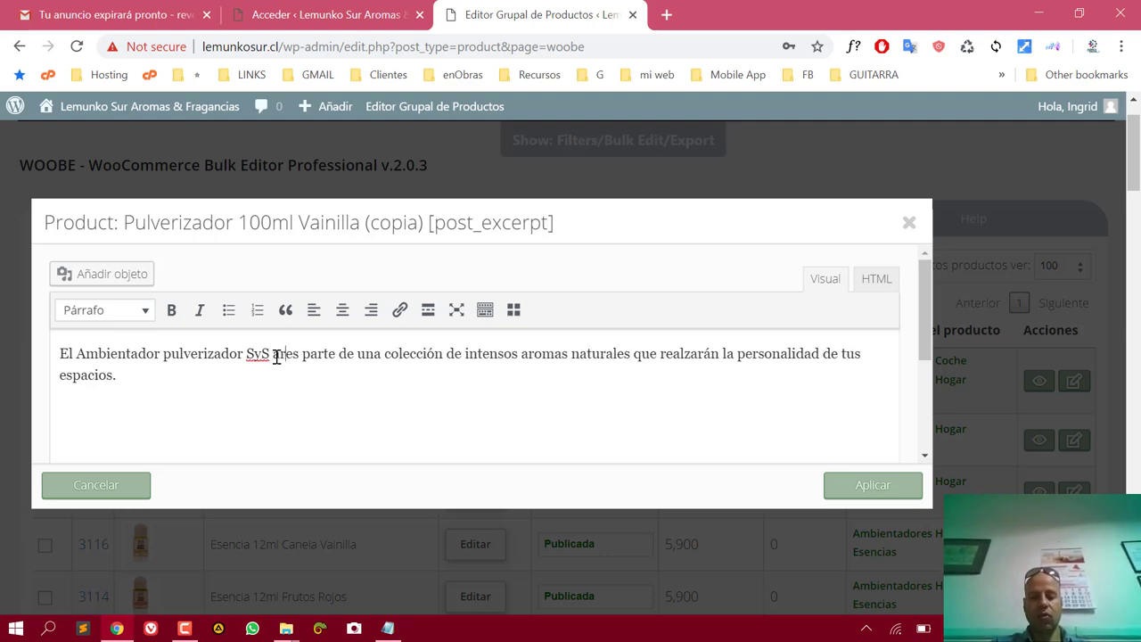
text(colate)
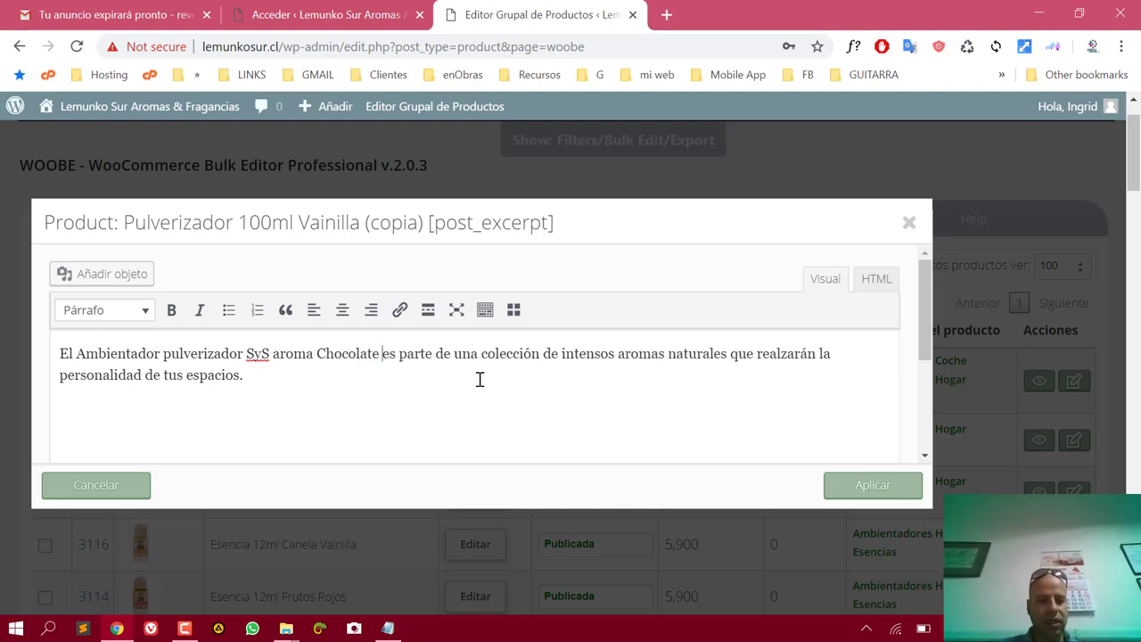
click(878, 488)
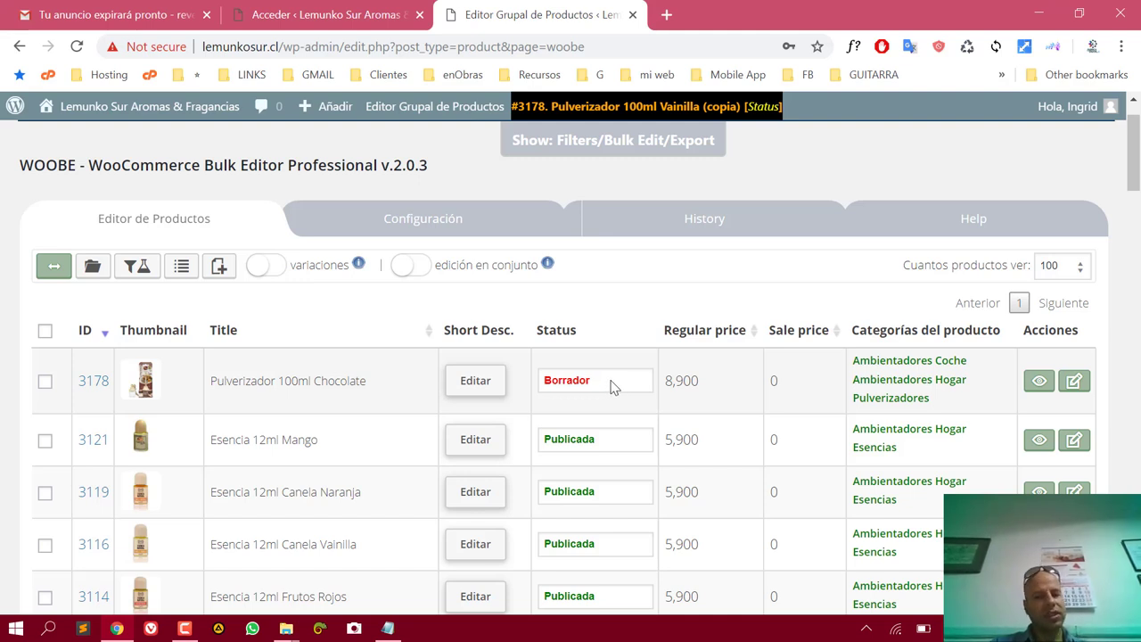
Keep 3178's regular price at 8,900 and open its storefront page in a new tab.
click(683, 389)
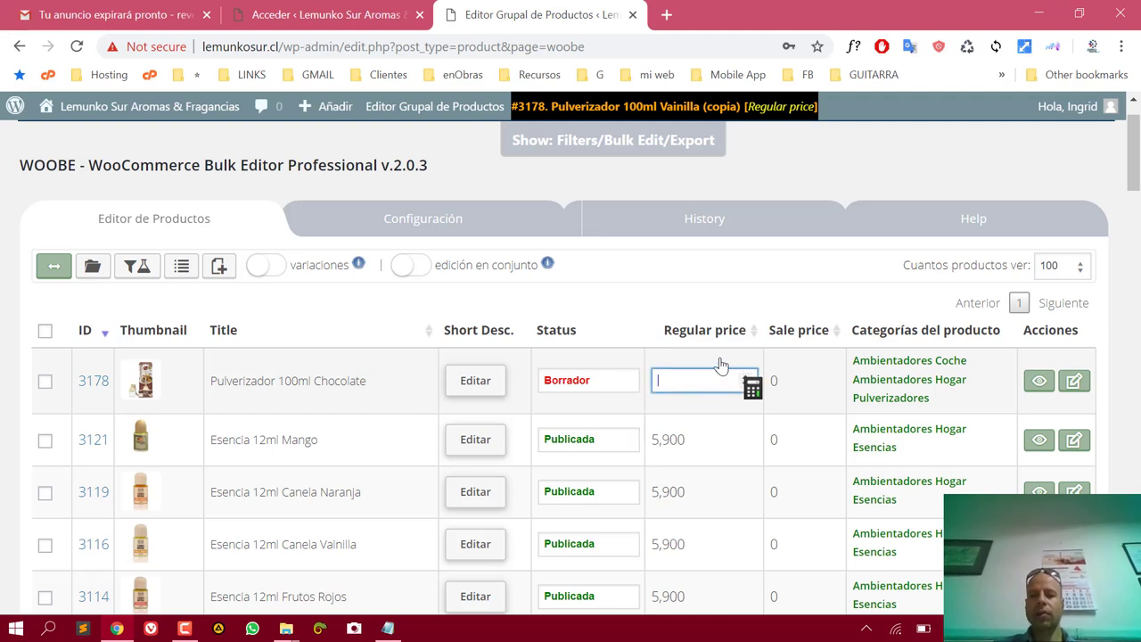
click(721, 365)
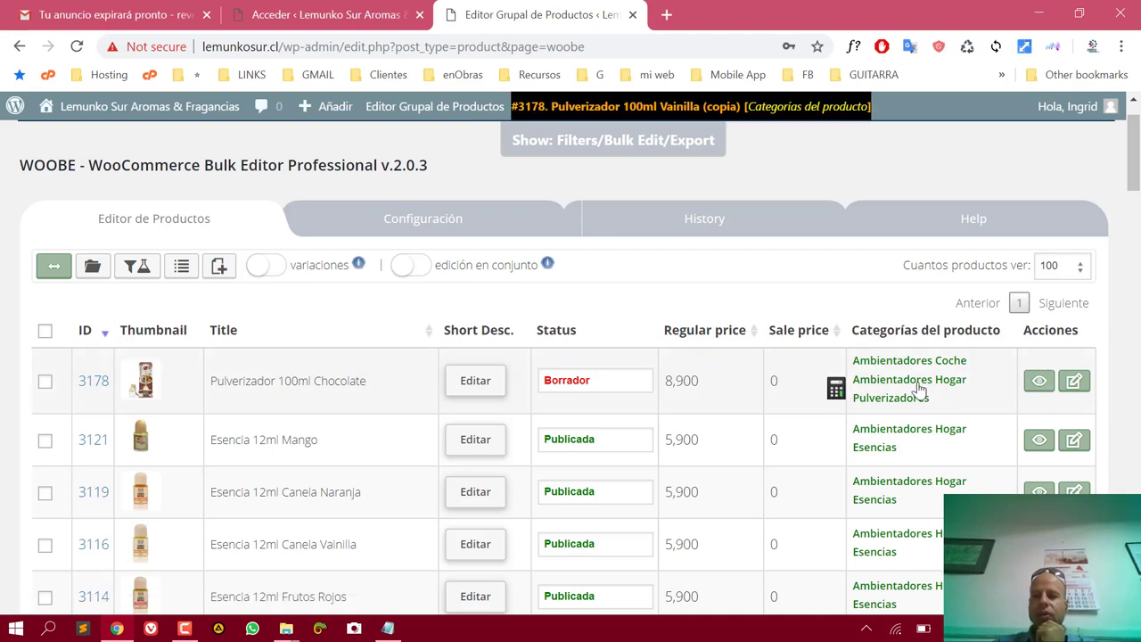
click(1040, 383)
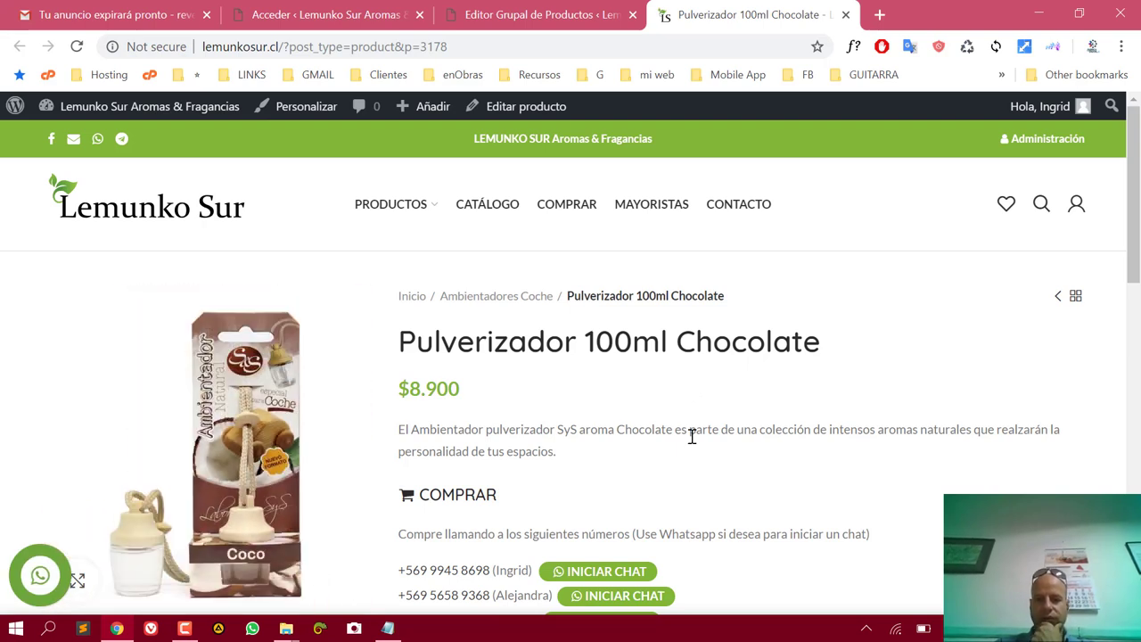
Scroll through the Chocolate product page, then go back to the Editor Grupal de Productos tab.
scroll(1136, 279, down, 1)
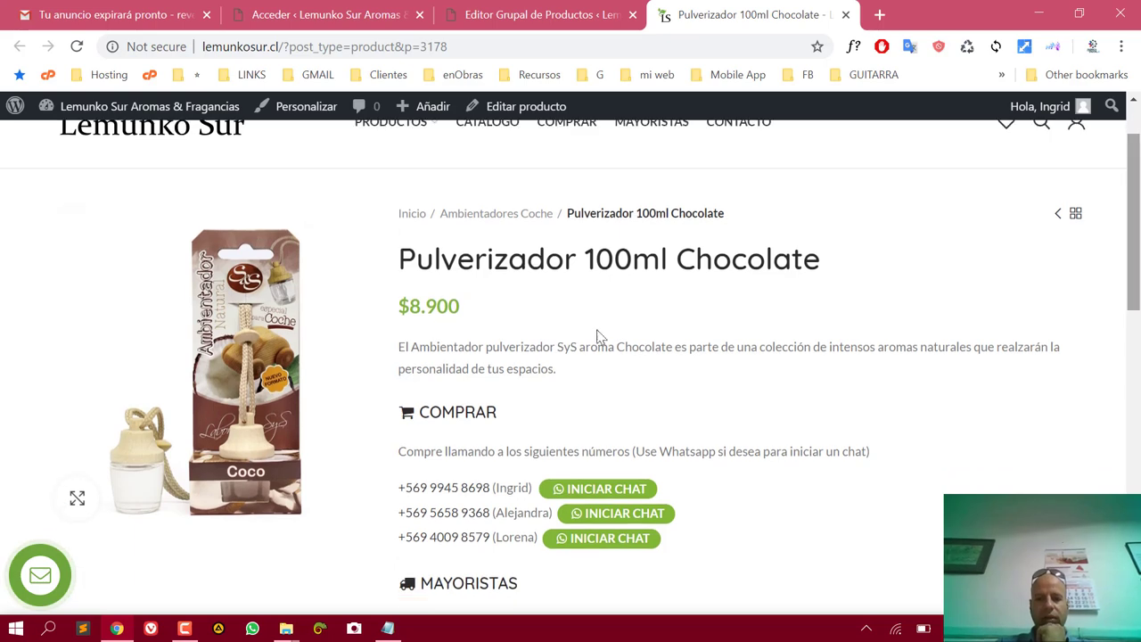
click(515, 14)
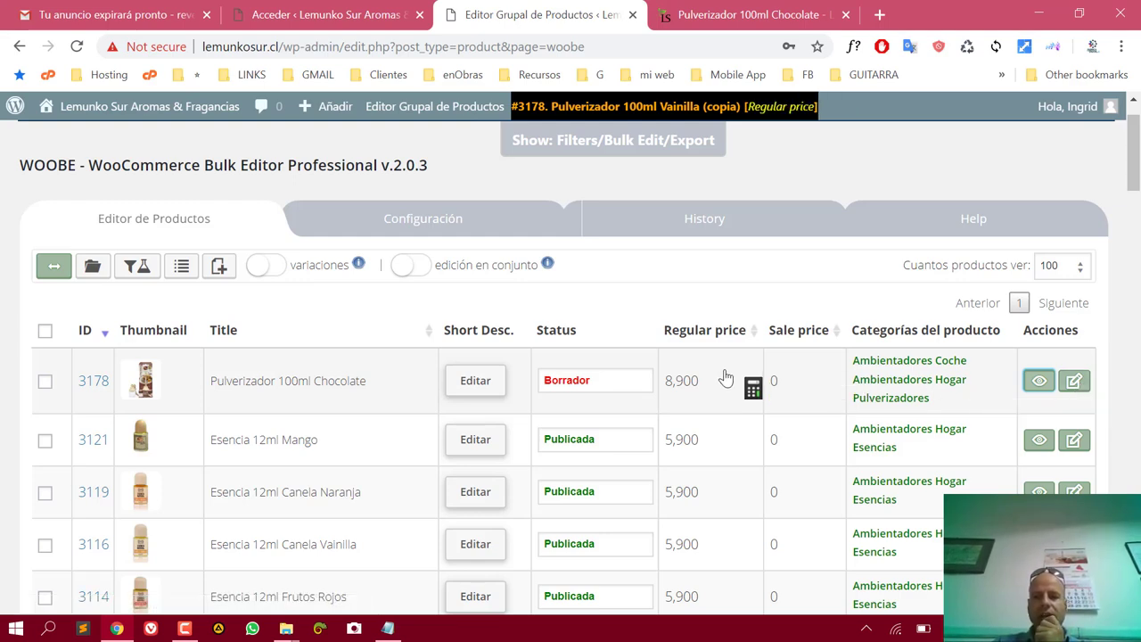
Set product 3178's status to Publicada, then return to its $8.900 storefront page.
click(599, 392)
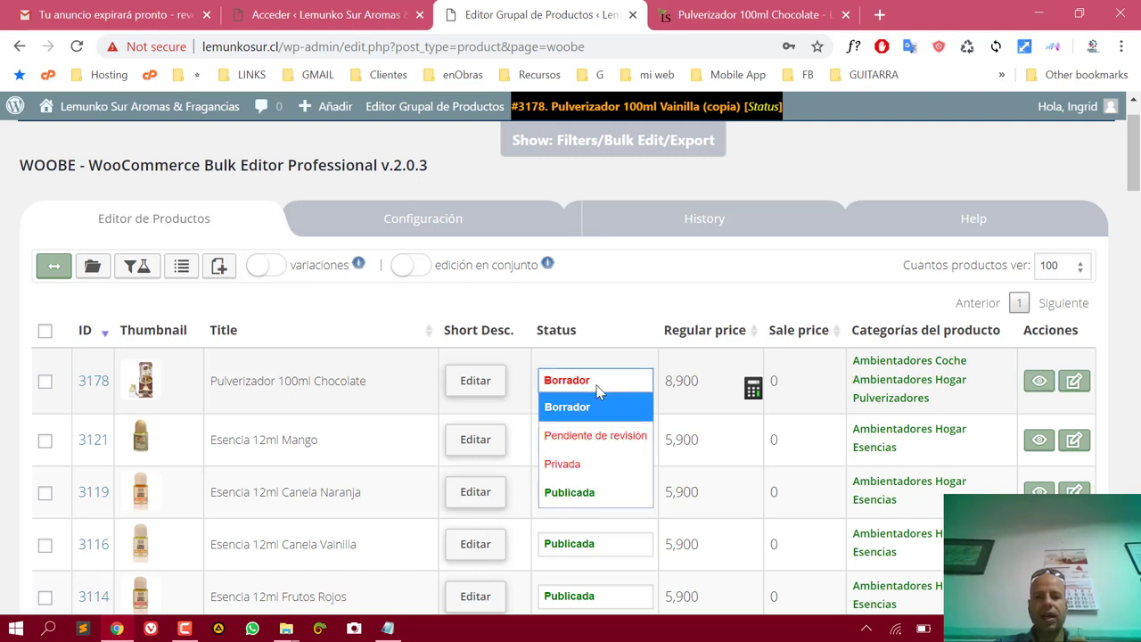
click(598, 494)
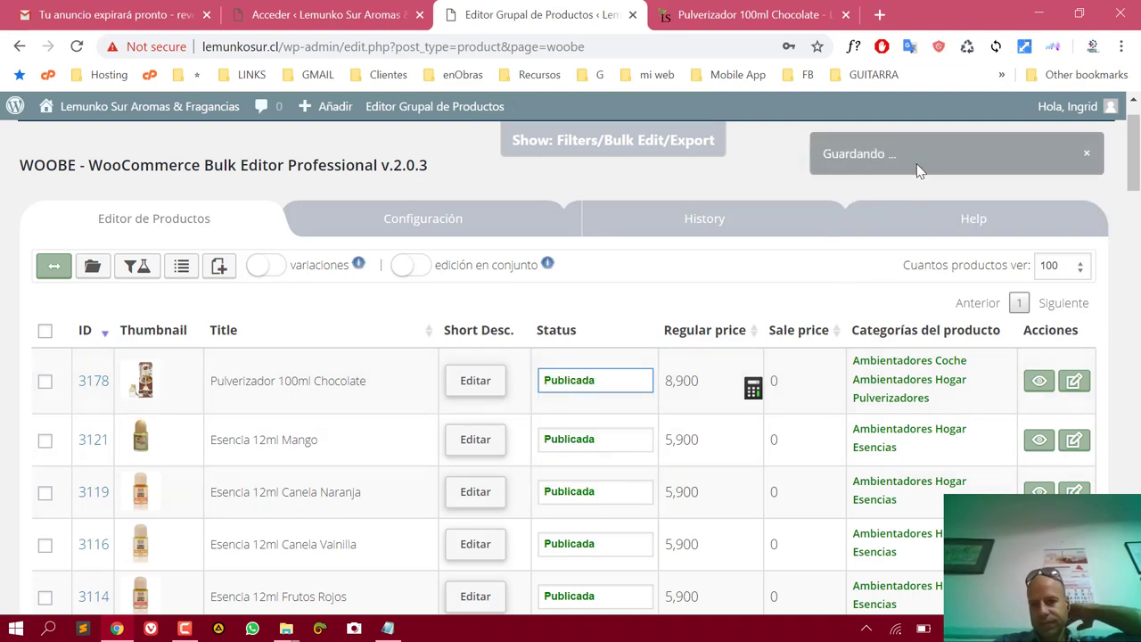
click(749, 16)
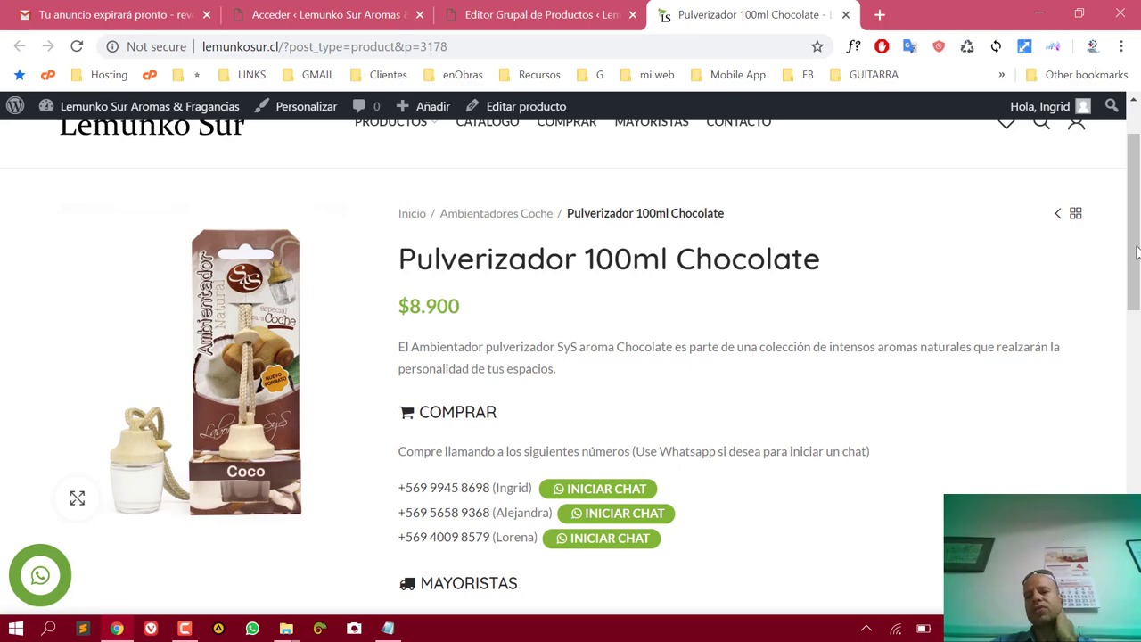
Check that the Chocolate sprayer is listed under the Pulverizadores catalogue category, then return to WOOBE.
scroll(1132, 254, up, 1)
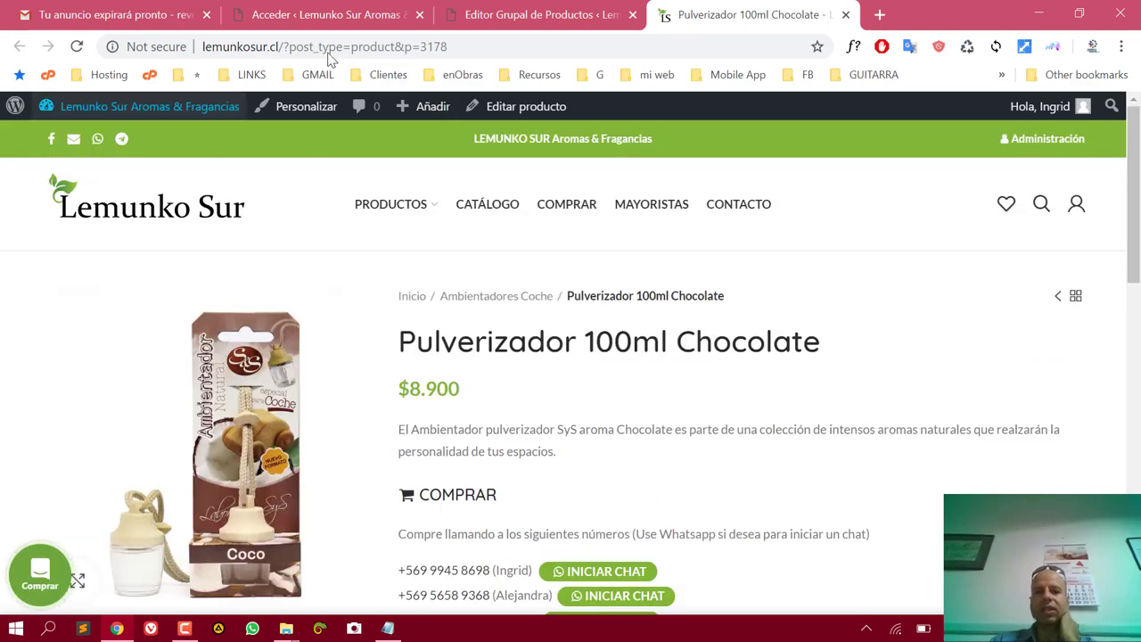
click(472, 46)
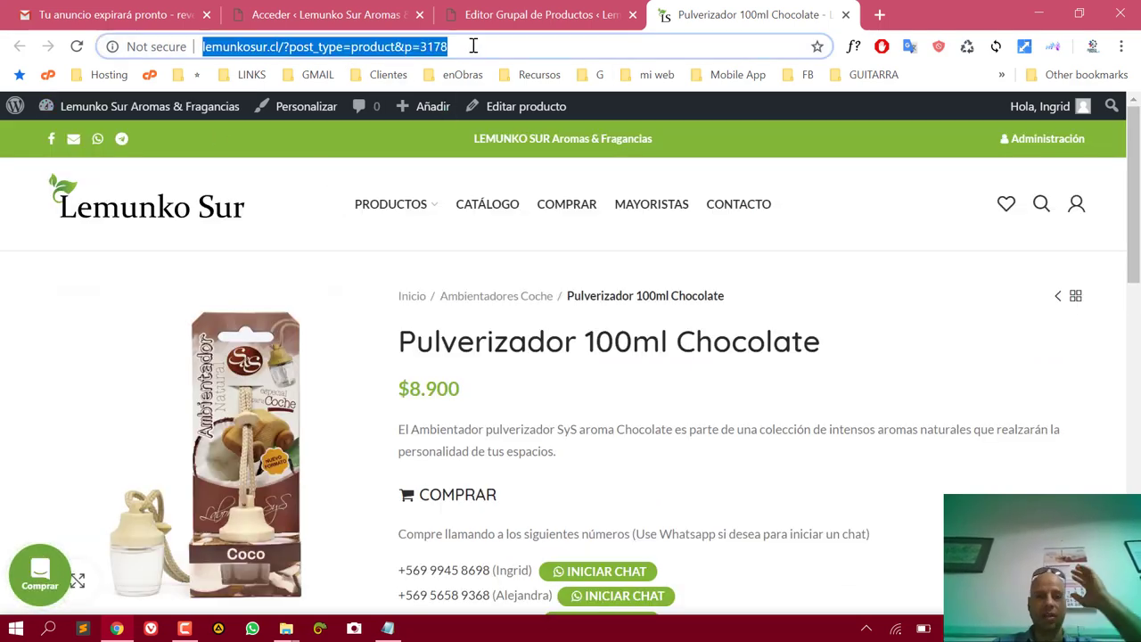
click(473, 46)
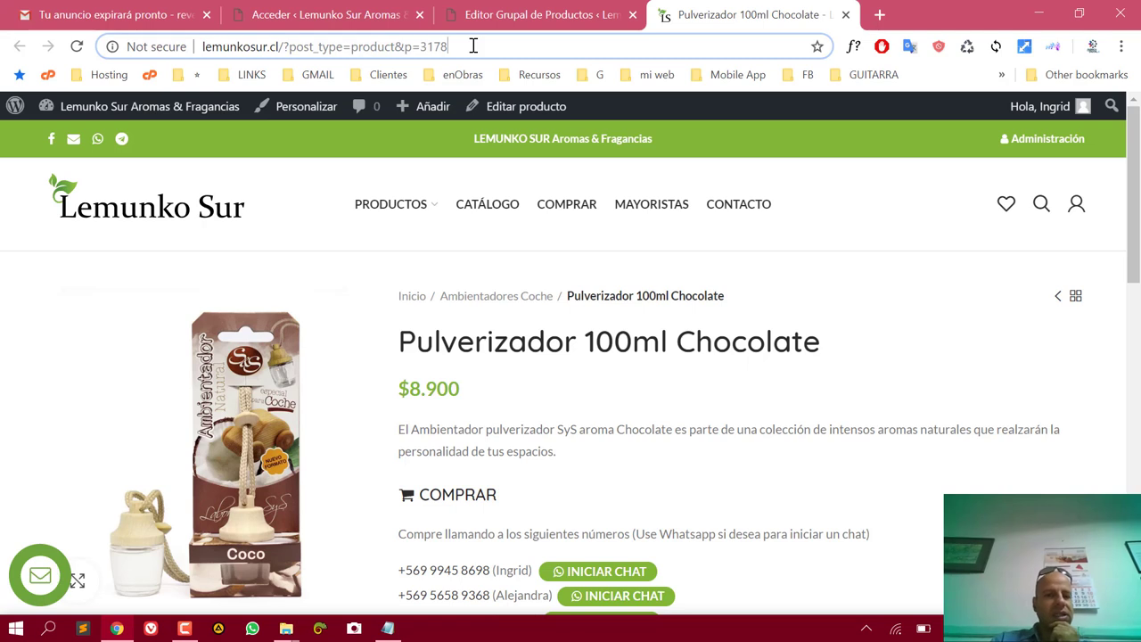
click(496, 208)
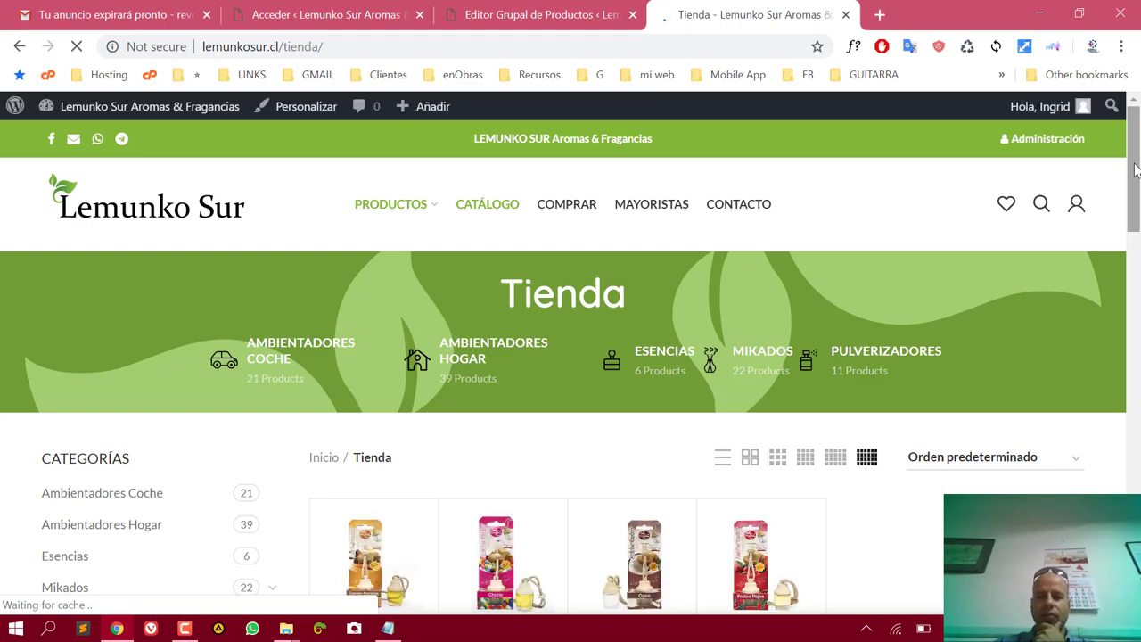
mouse_move(1135, 169)
mouse_down()
mouse_move(1136, 445)
mouse_move(1136, 175)
mouse_up()
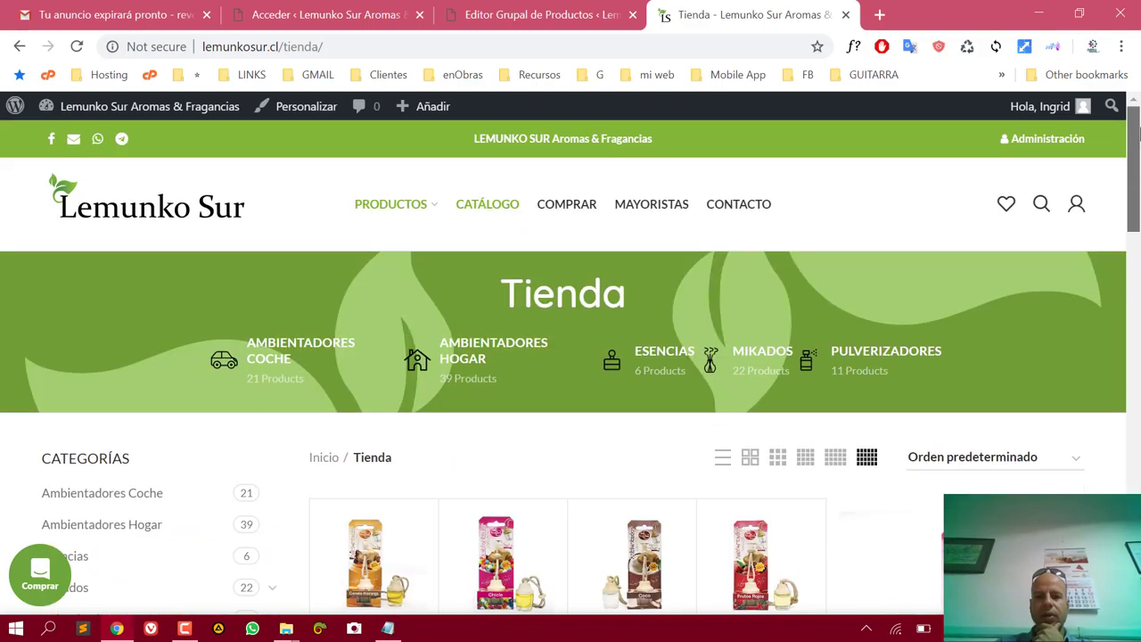
click(899, 365)
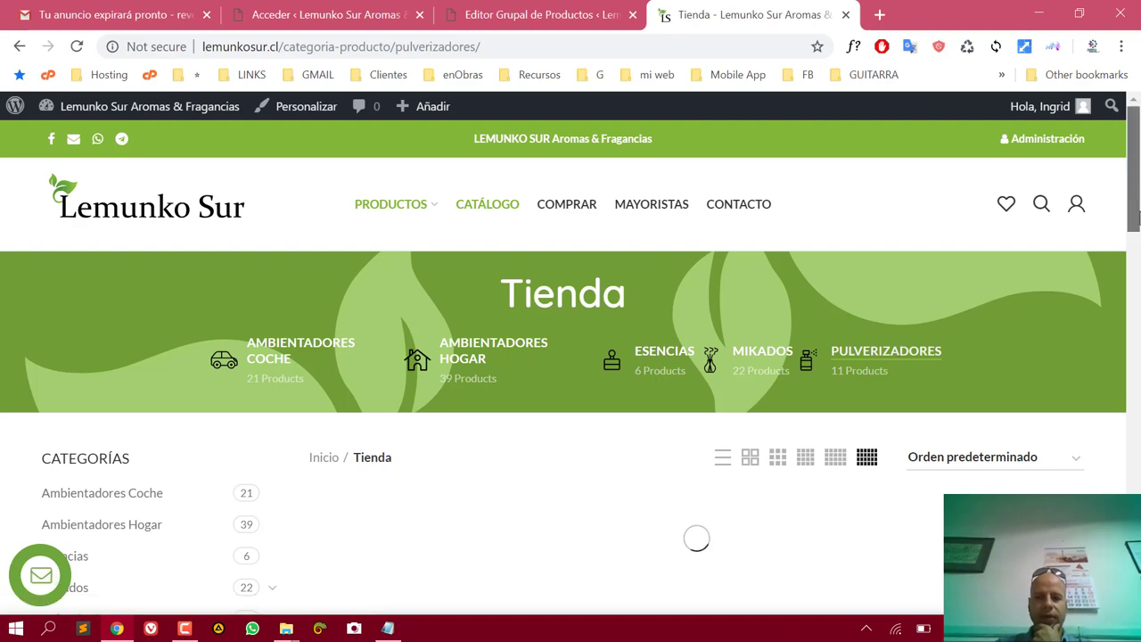
drag(1137, 165, 1137, 254)
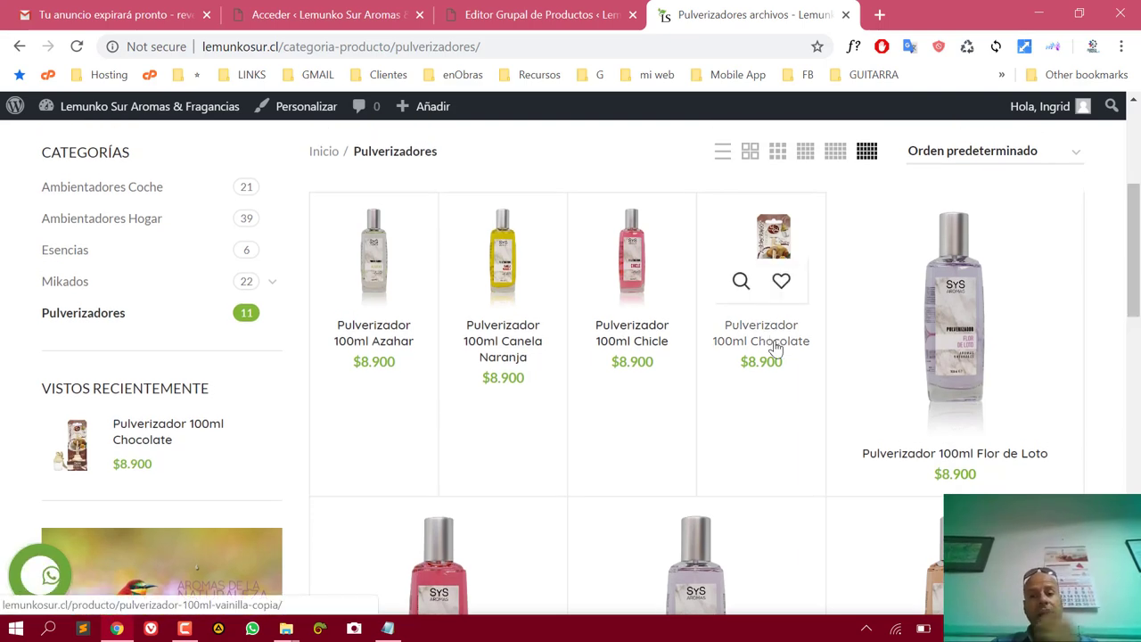
click(524, 21)
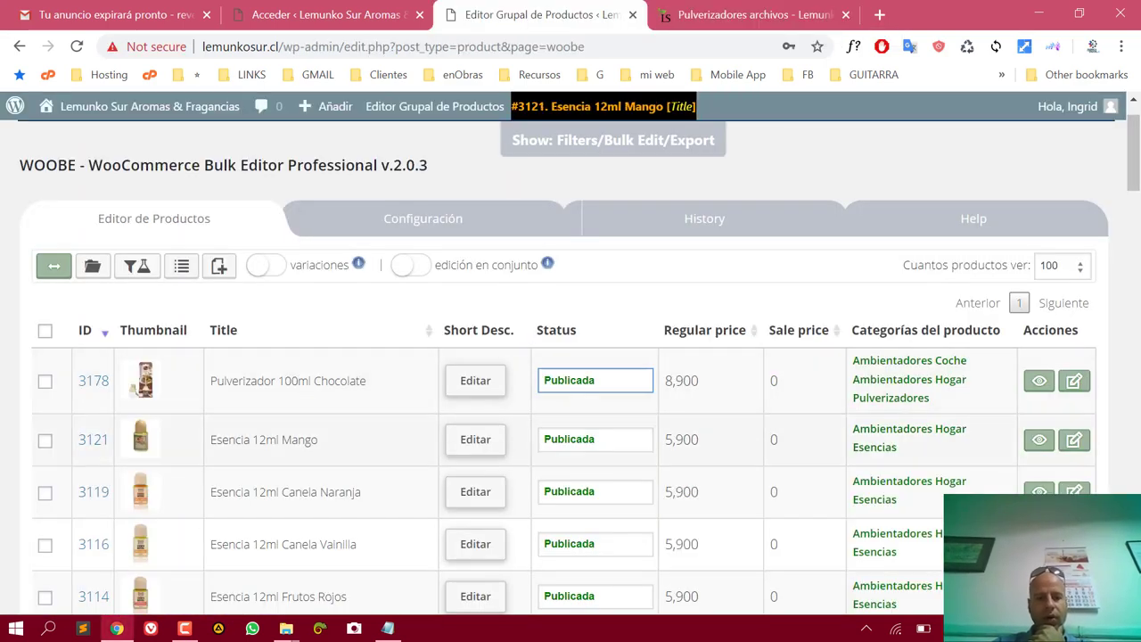
click(185, 628)
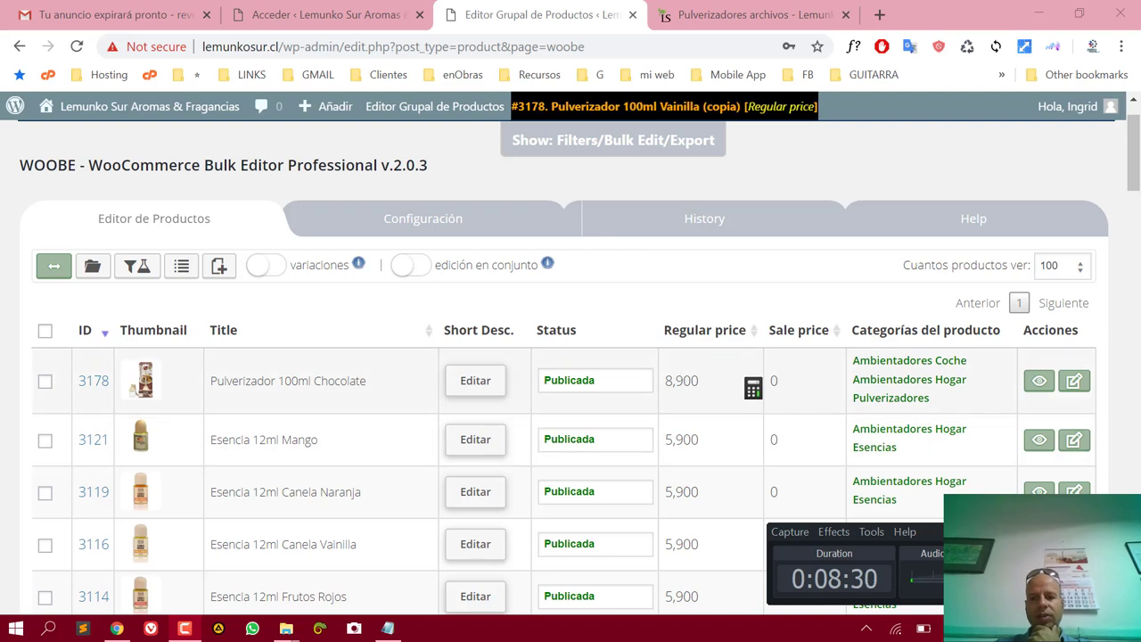